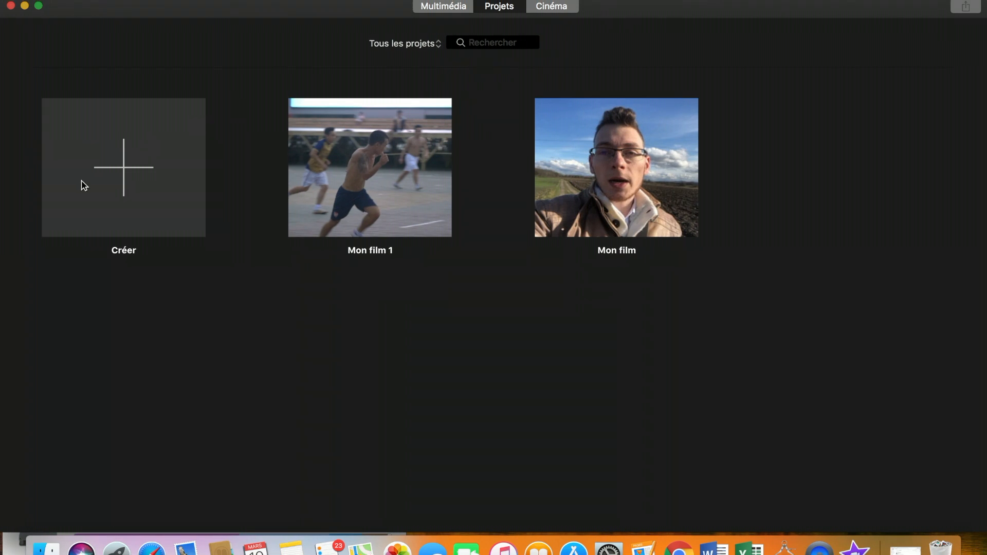
- Create a new film project
click(105, 174)
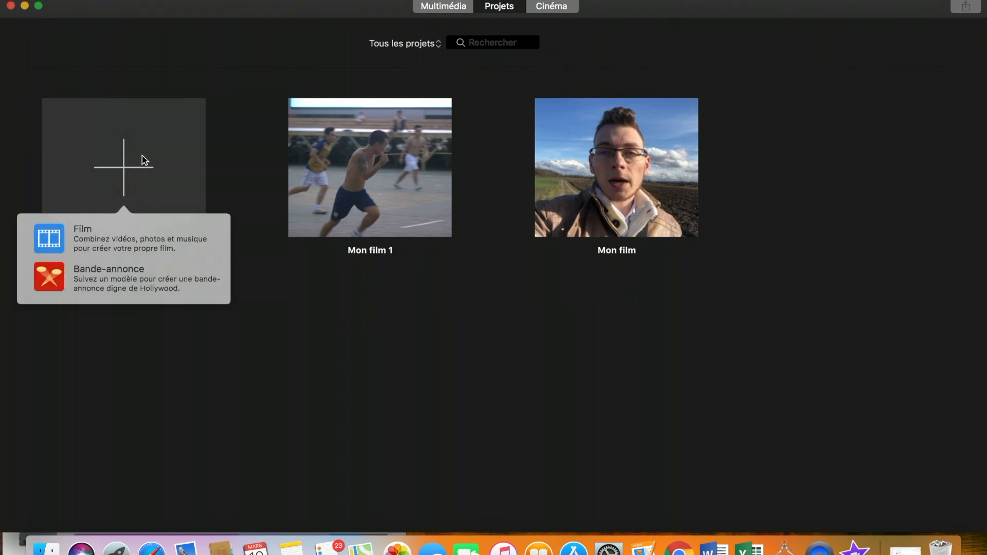
click(86, 238)
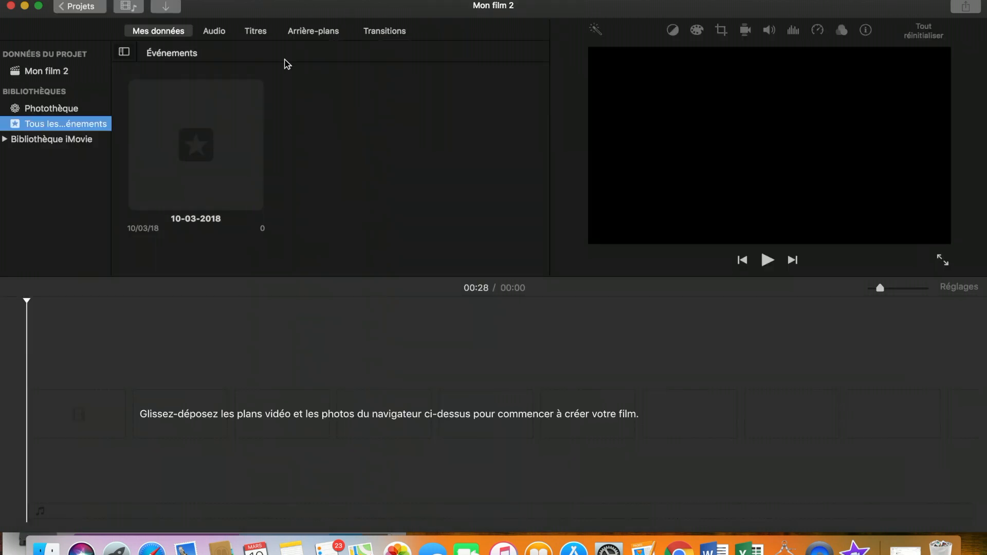
click(116, 390)
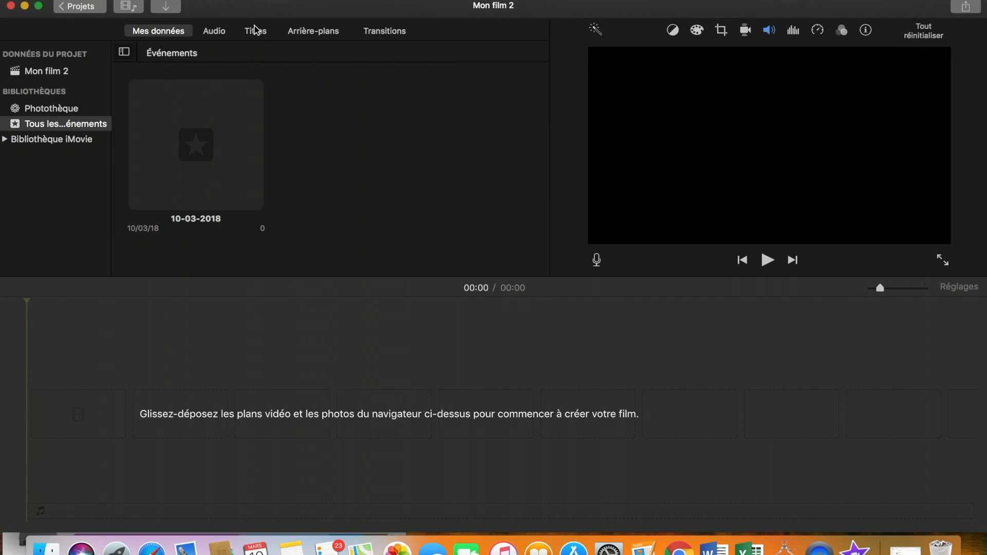
- Import the 161212_051_Vietnam_1080p96f MP4 clip from the Téléchargements folder into the project media
click(167, 7)
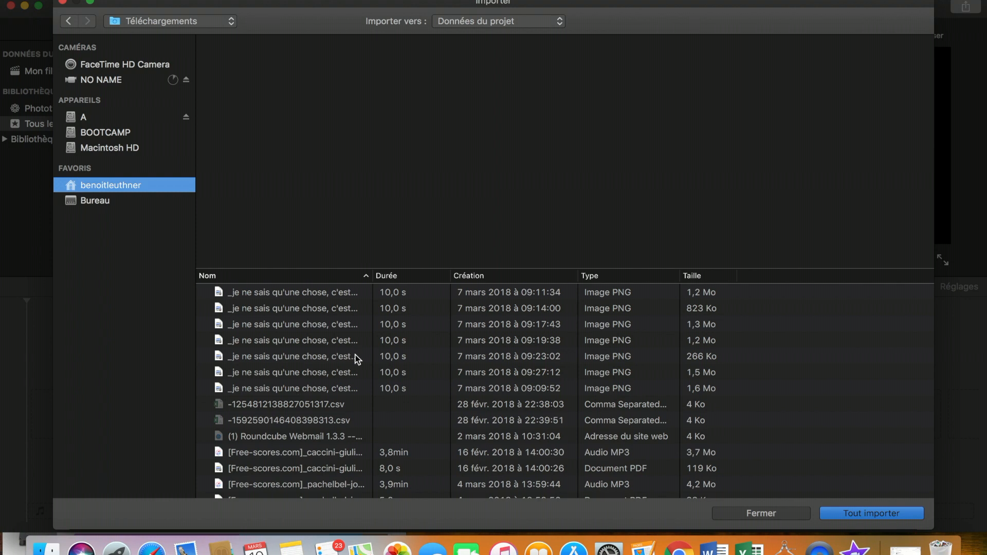
scroll(410, 361, down, 5)
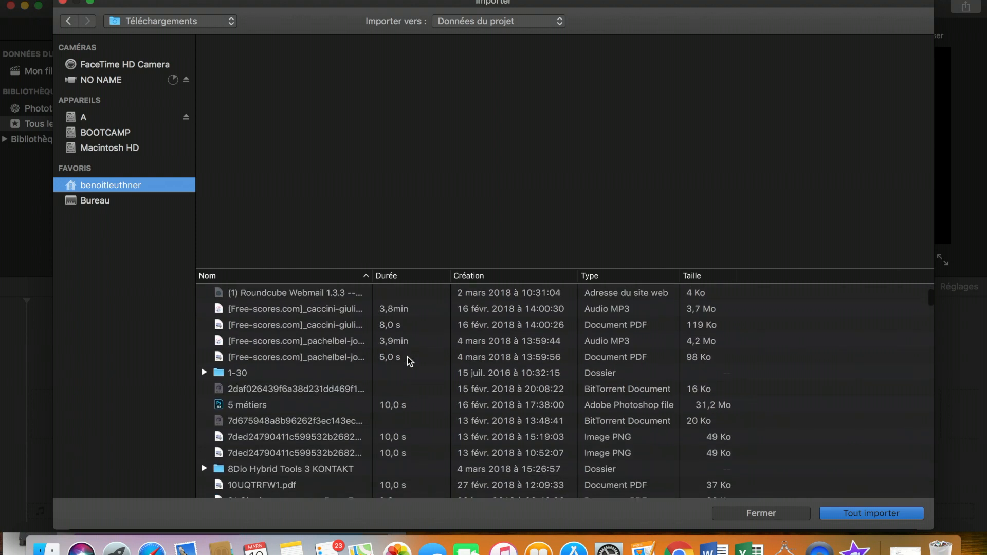
scroll(409, 361, down, 6)
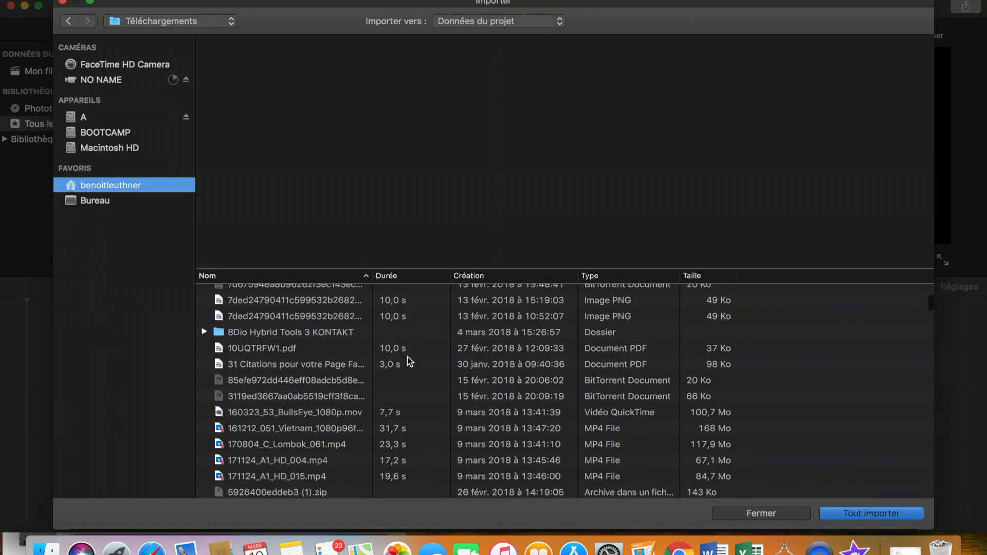
scroll(409, 361, down, 2)
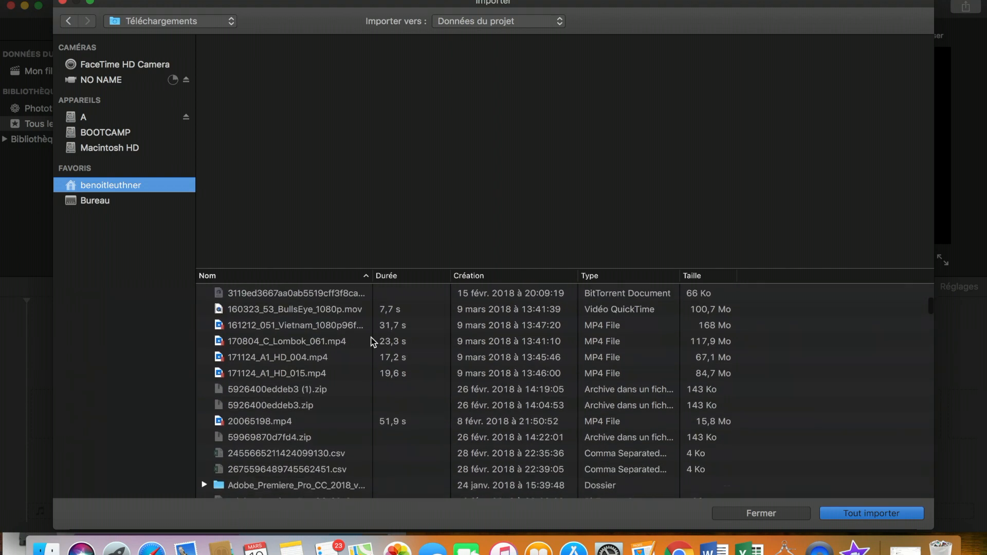
click(320, 325)
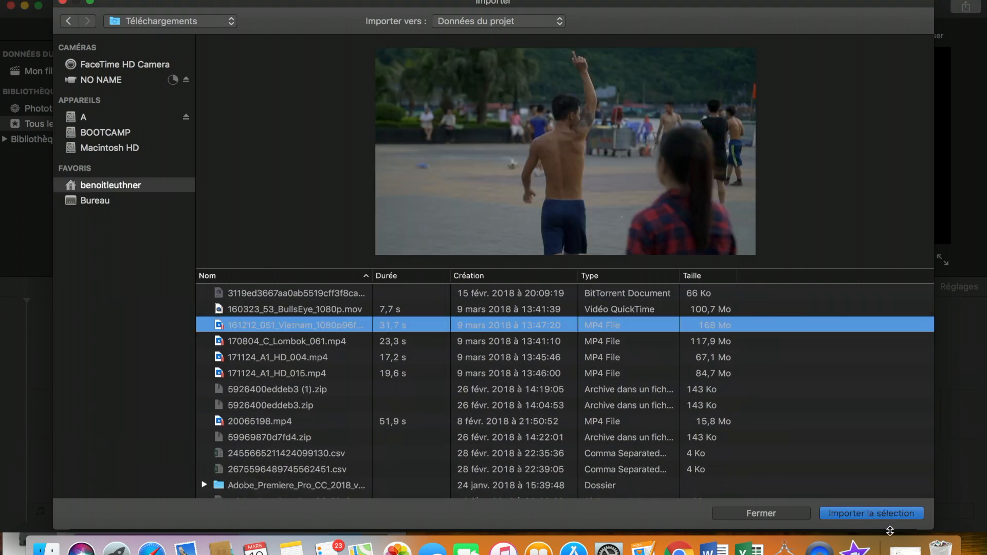
click(869, 514)
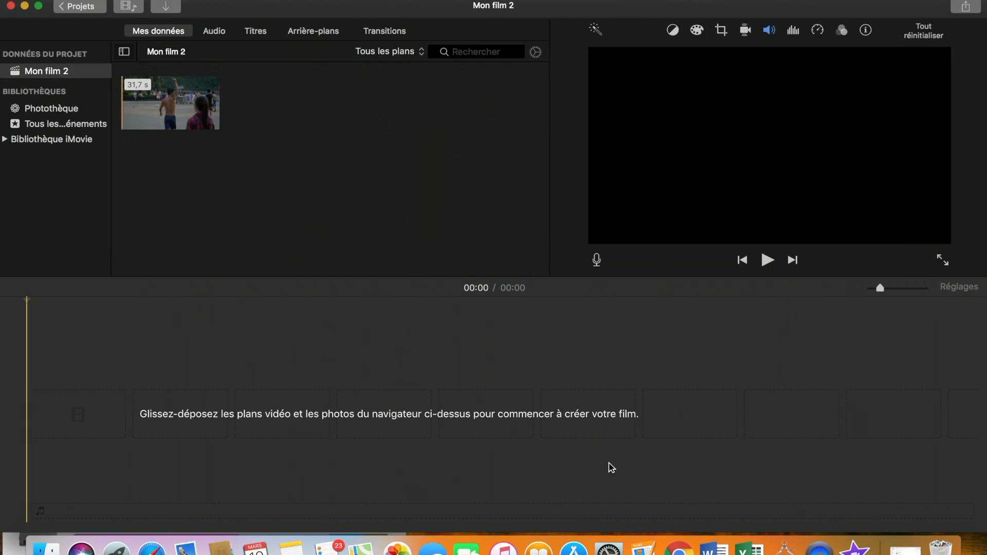
- Place the imported Vietnam clip at the start of the timeline and try adjusting its audio level
click(176, 112)
drag(176, 112, 32, 381)
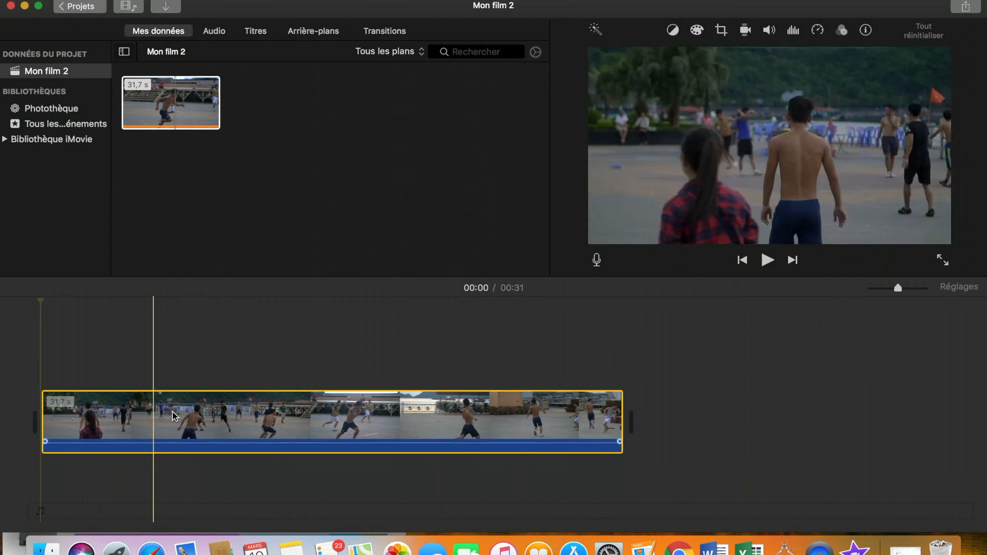
key(super+plus)
scroll(176, 416, left, 4)
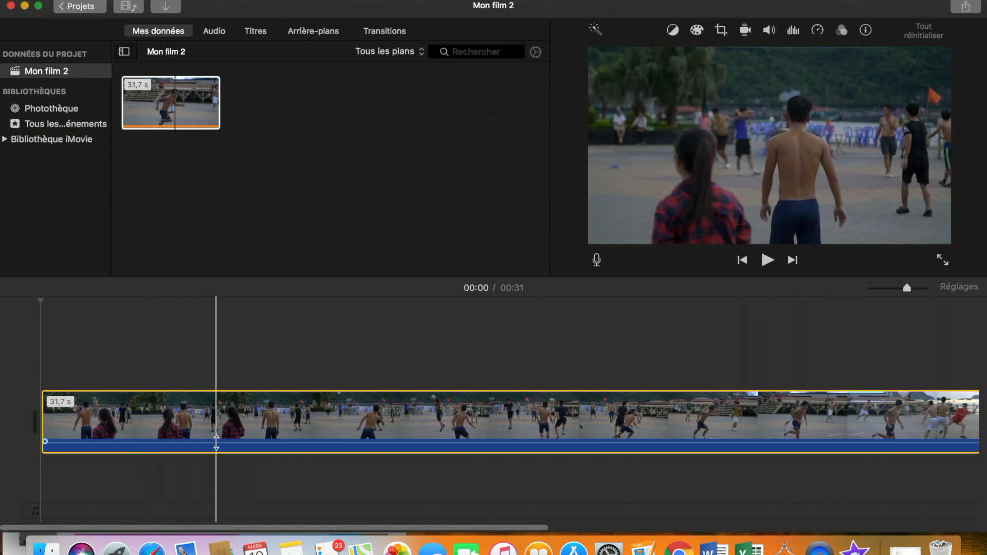
mouse_move(208, 443)
mouse_down()
mouse_move(207, 452)
mouse_move(204, 441)
mouse_up()
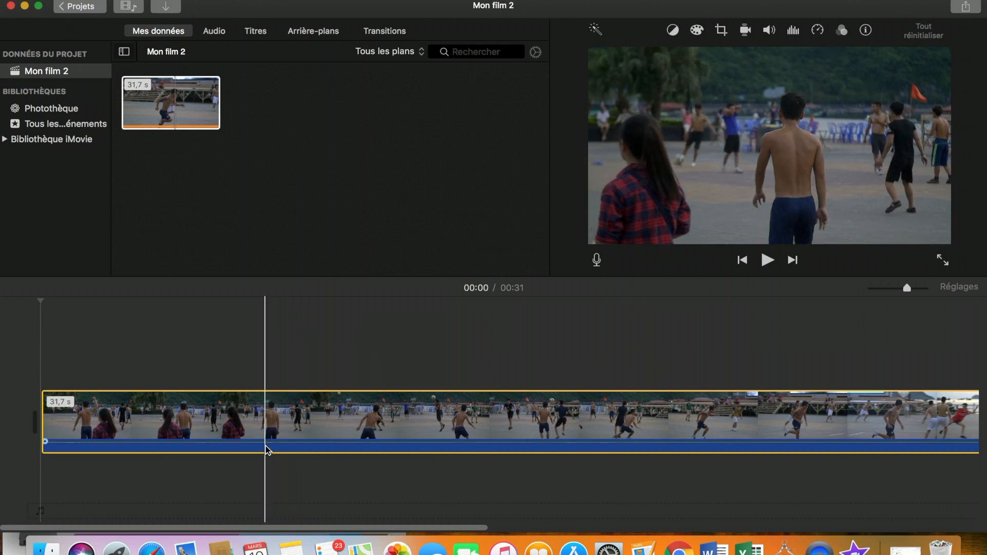
- Split the timeline clip about 7 s in and again about 2.3 s further on, and delete the short middle segment
key(super+minus)
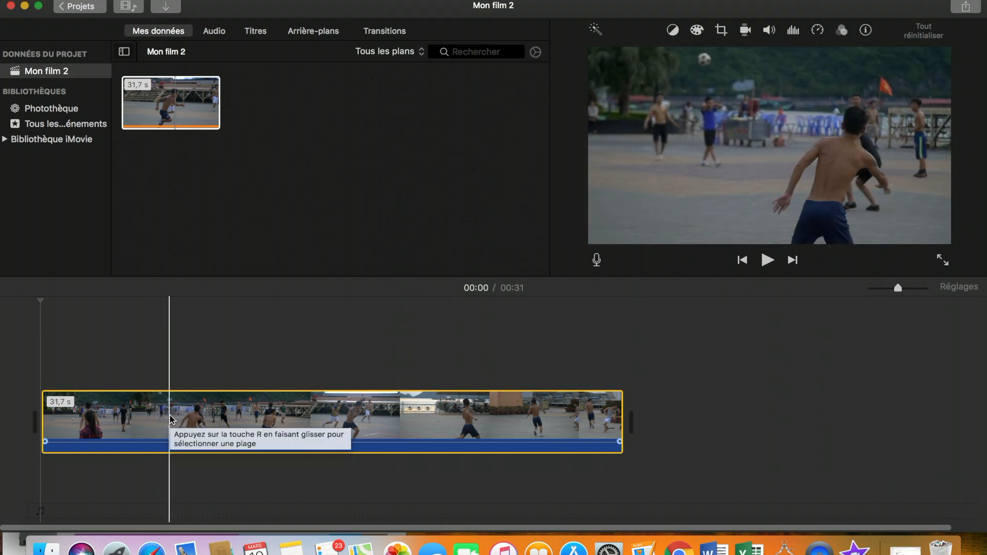
key(super+b)
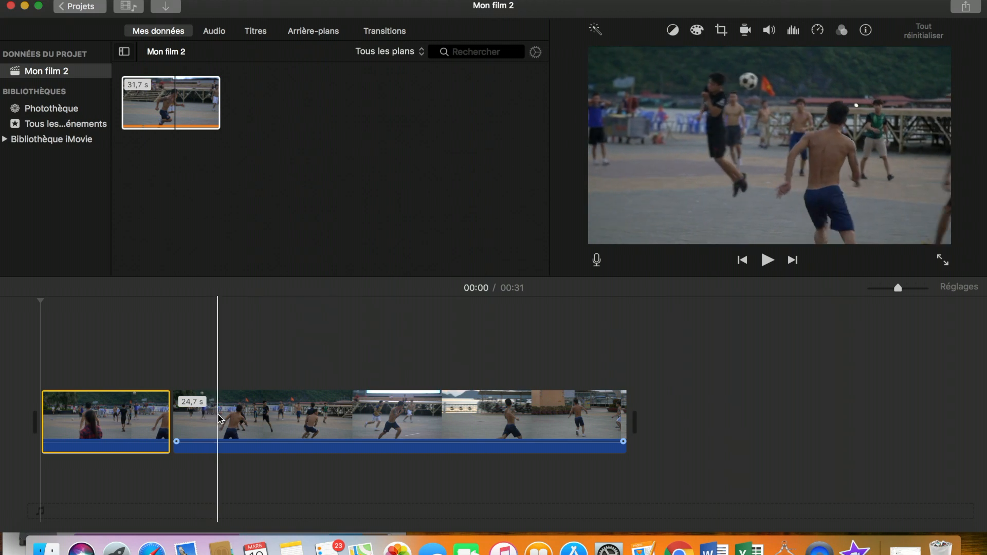
key(super+b)
click(196, 417)
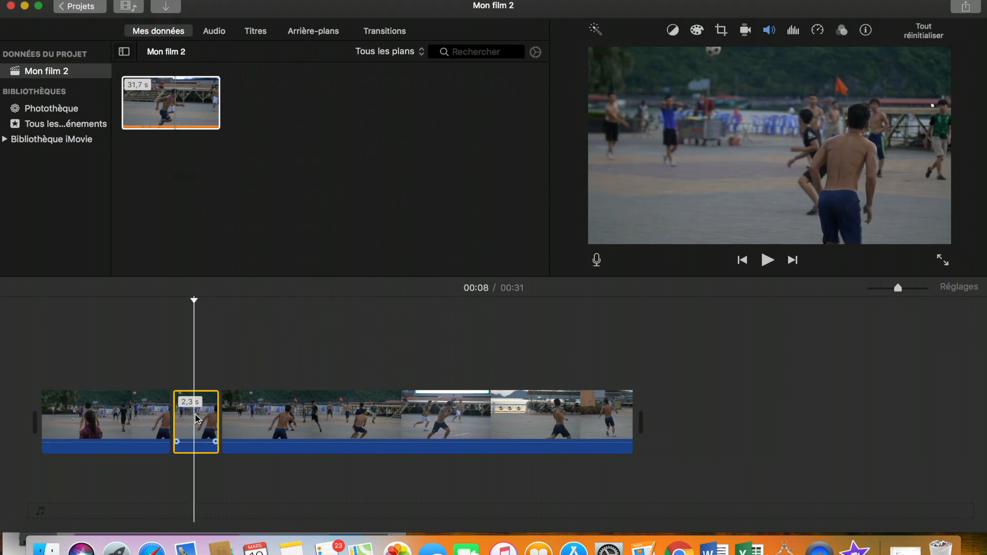
key(Delete)
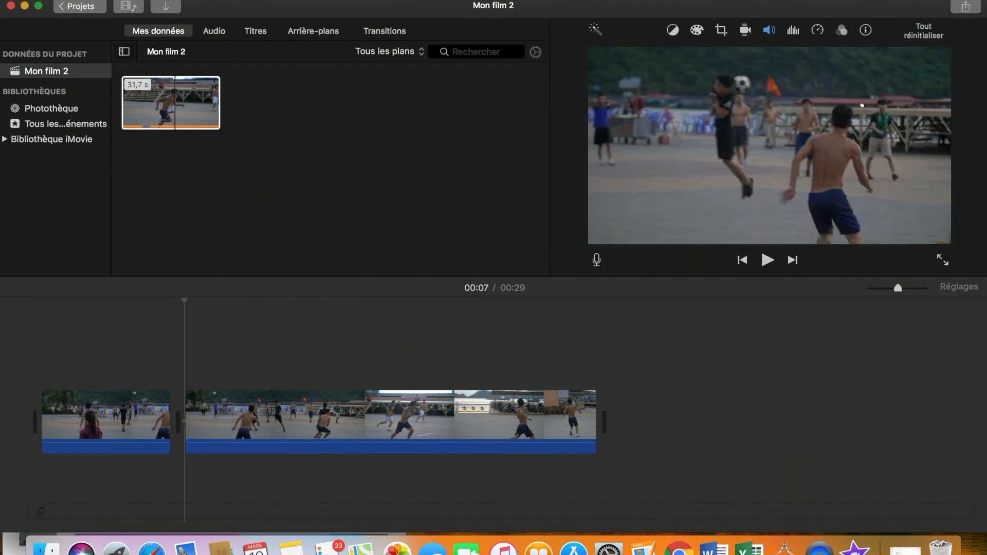
- Add the music track Epic Badass Hybrid Music Aggressive Modern Orchestral Mix beneath the video, starting at the beginning of the timeline
click(221, 32)
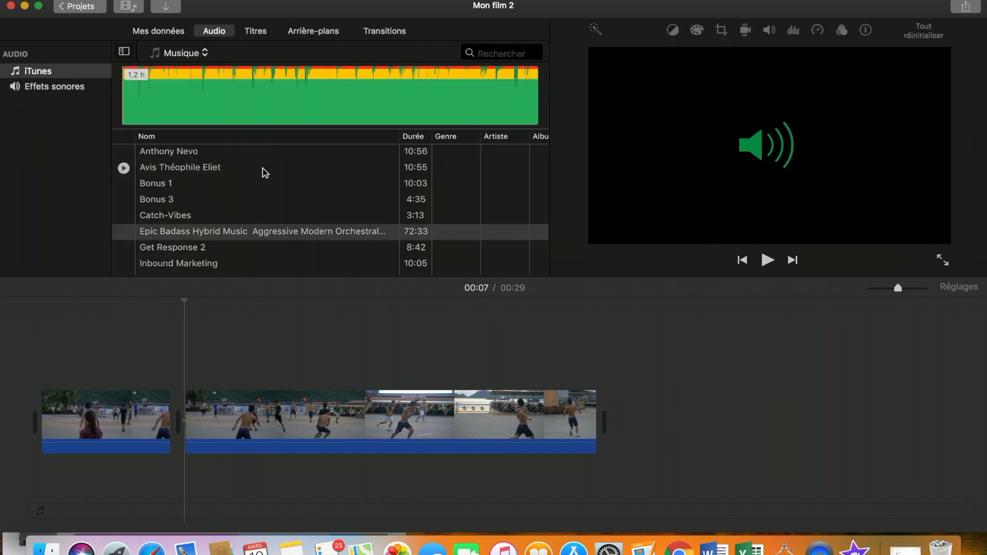
scroll(216, 218, down, 1)
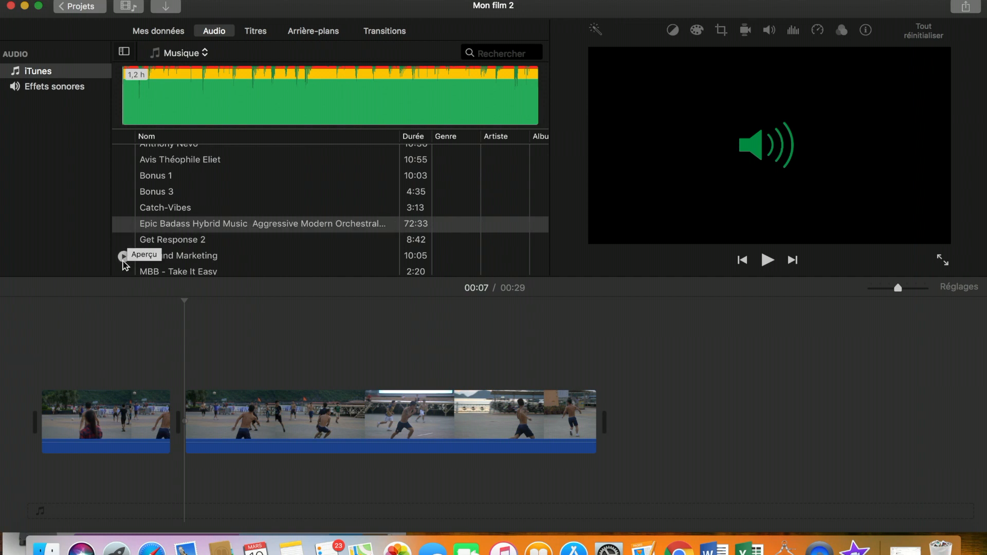
click(273, 224)
drag(272, 224, 56, 483)
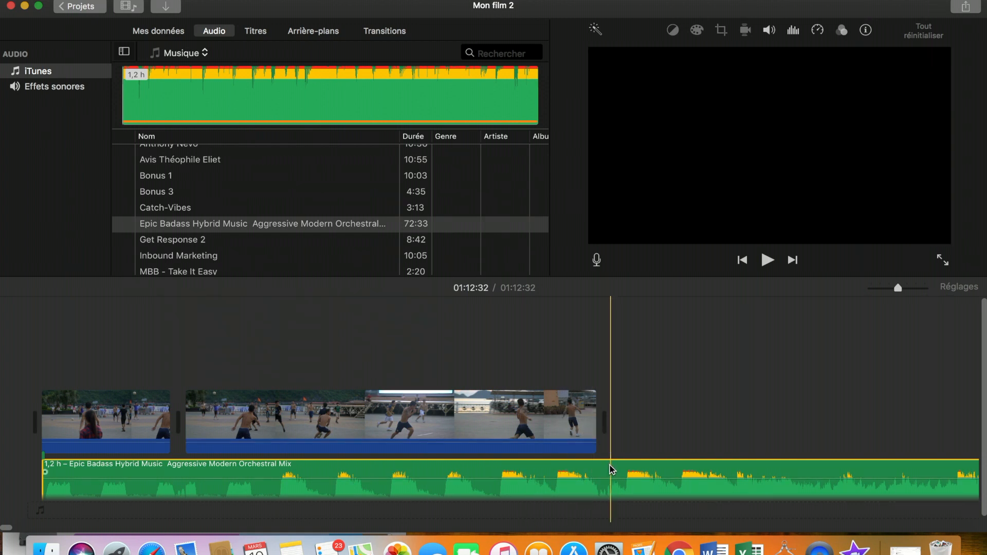
- Split the music track at the end of the video and delete the excess part
key(super+b)
click(646, 476)
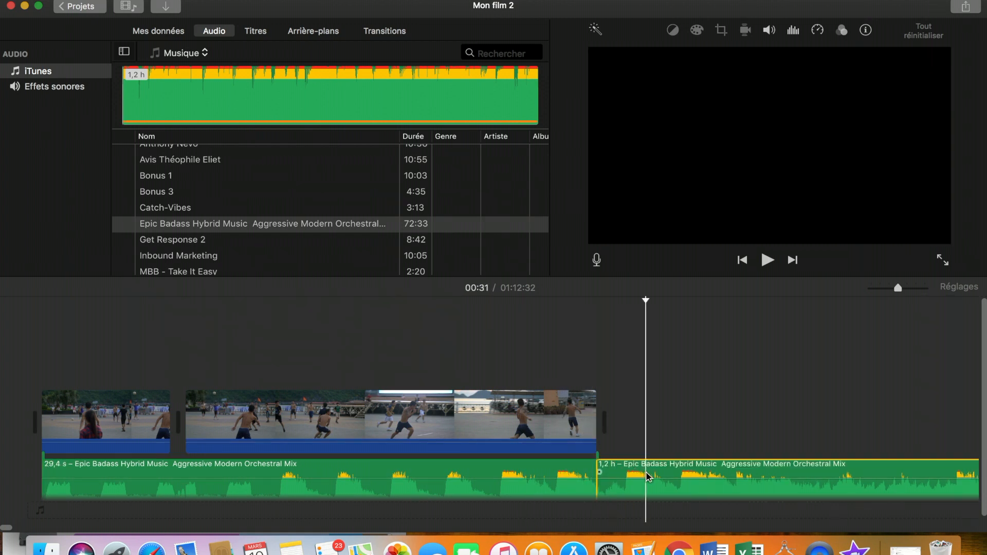
key(Delete)
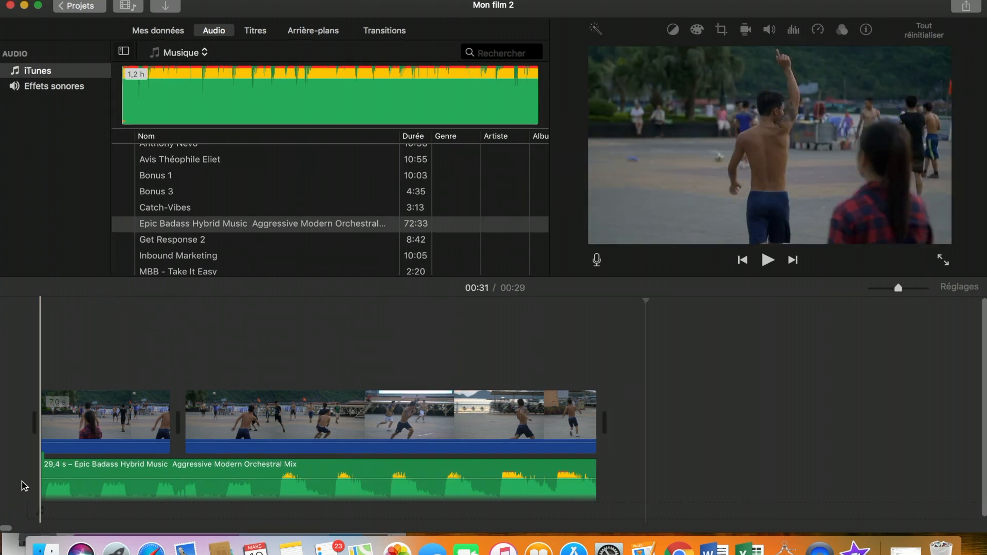
- Lower the music track's volume slightly and give it a long fade-out over its end, playing it back to check
click(90, 485)
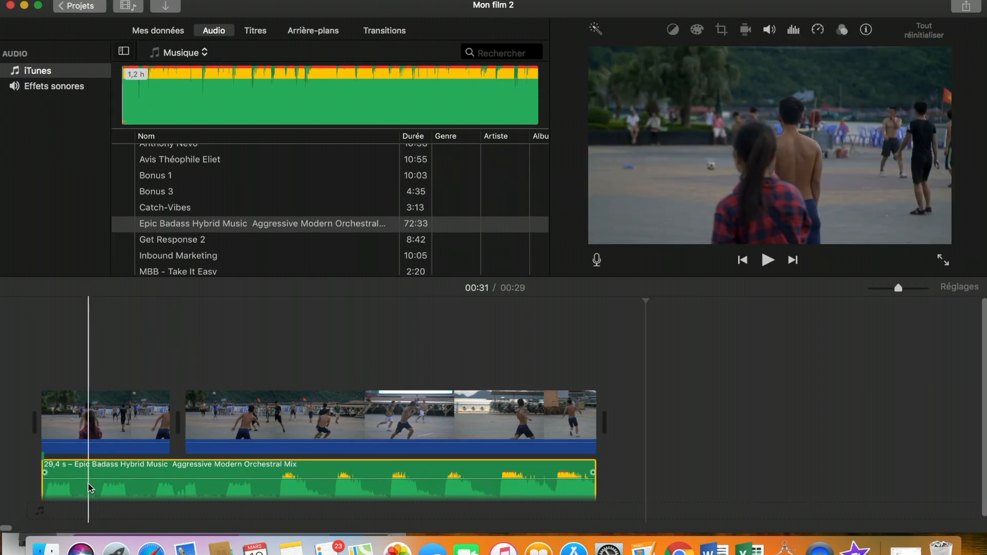
drag(120, 478, 121, 481)
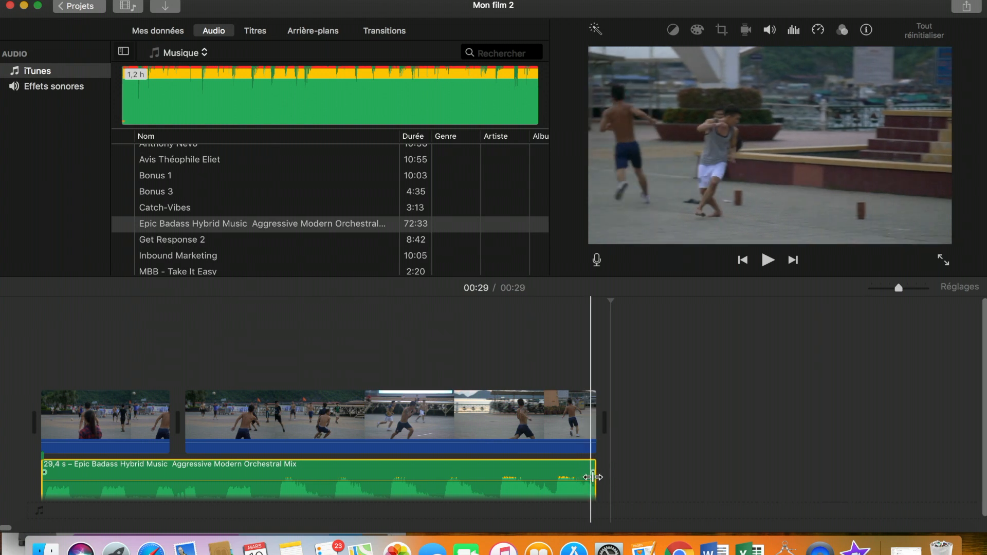
drag(592, 472, 540, 473)
drag(519, 472, 480, 473)
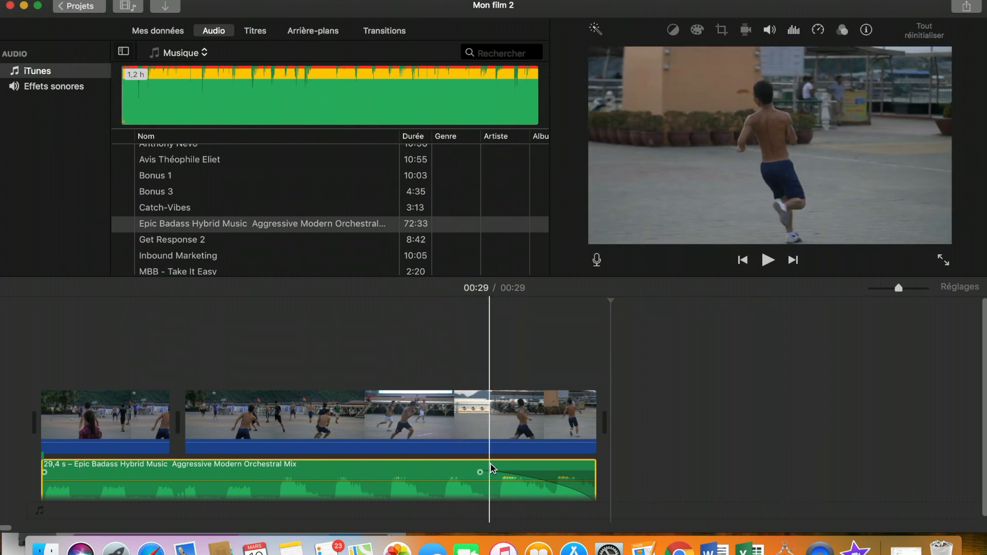
key(space)
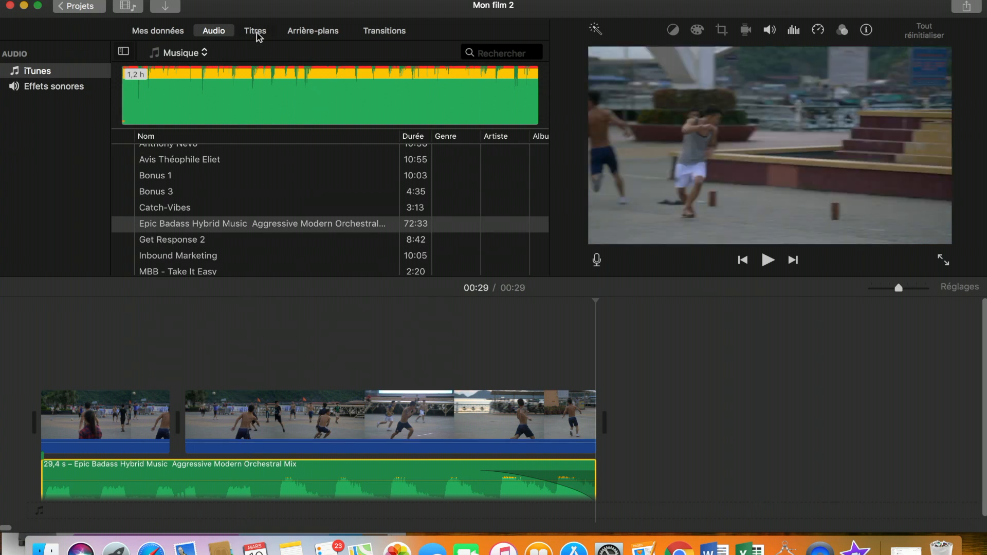
- Add the Mise au point title with the landscape thumbnail above the start of the first video clip
click(256, 32)
scroll(316, 178, down, 8)
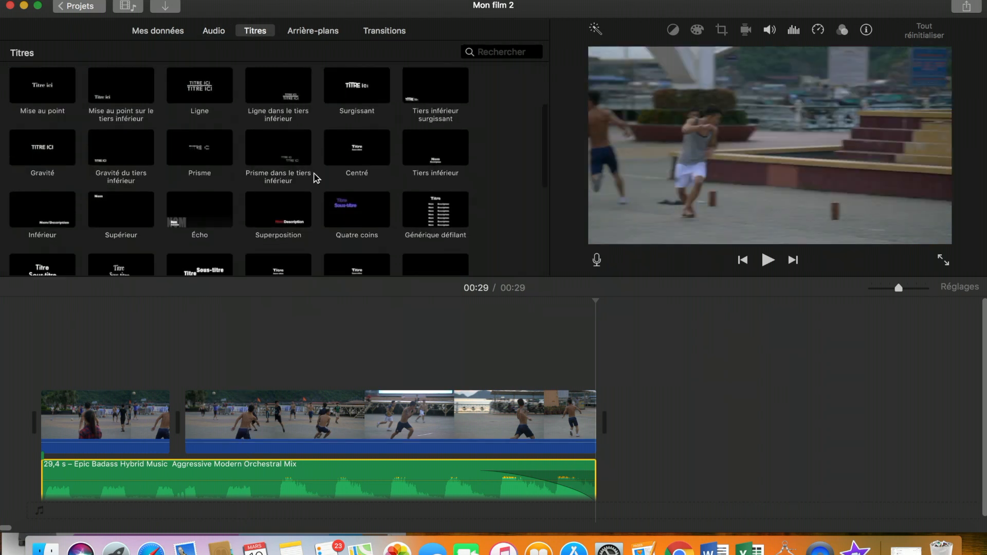
click(134, 222)
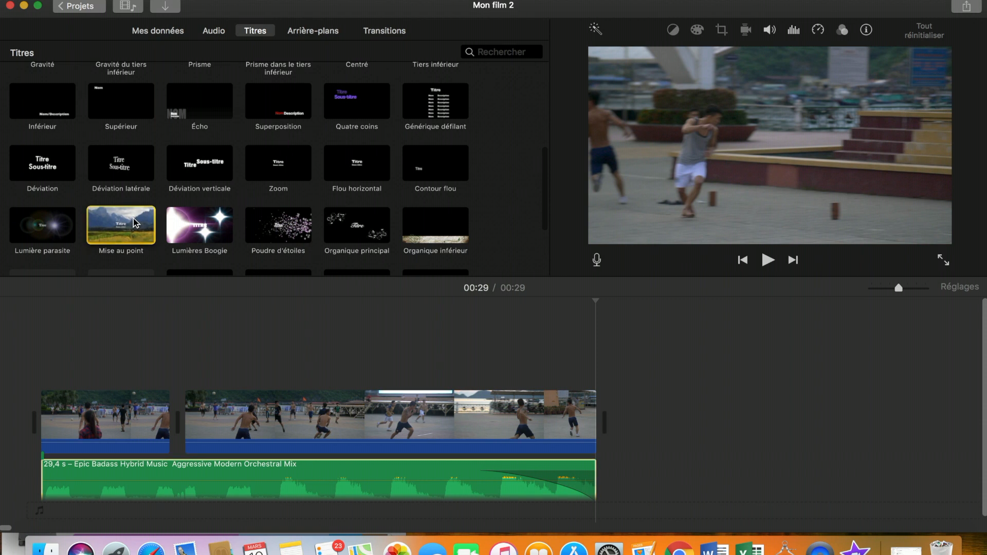
drag(135, 222, 62, 375)
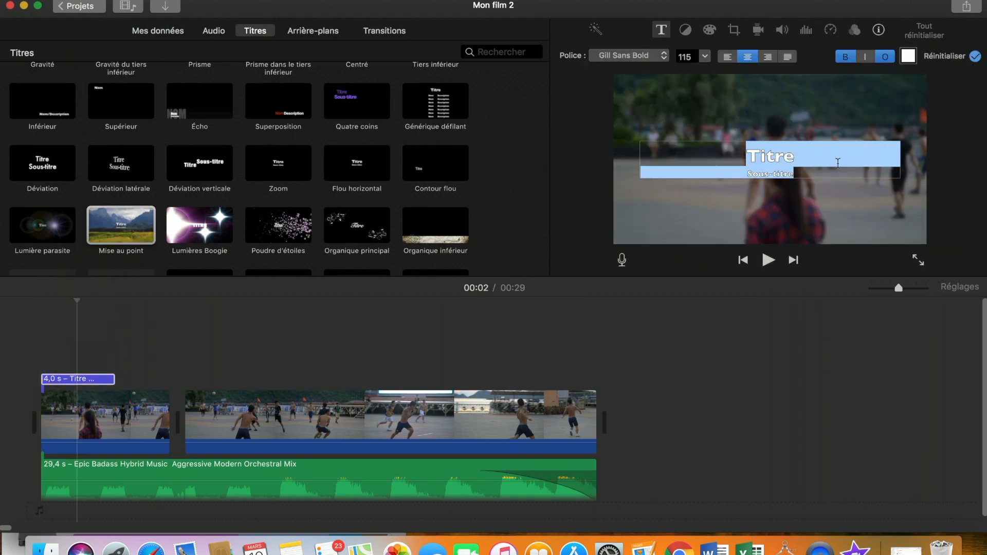
- Replace the title text with "Test" and remove the subtitle
click(801, 157)
double_click(800, 156)
triple_click(785, 156)
text(Test)
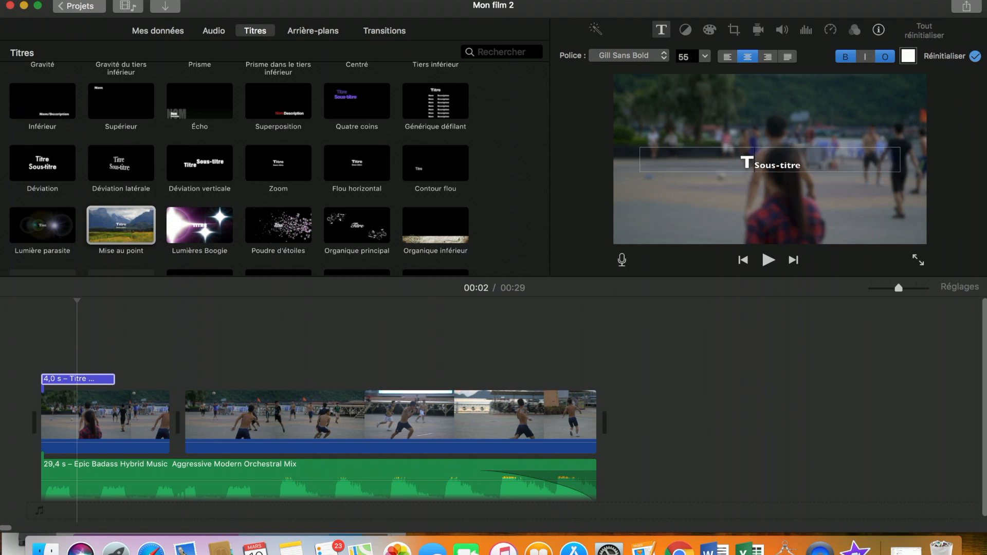
triple_click(823, 166)
text(s)
key(BackSpace)
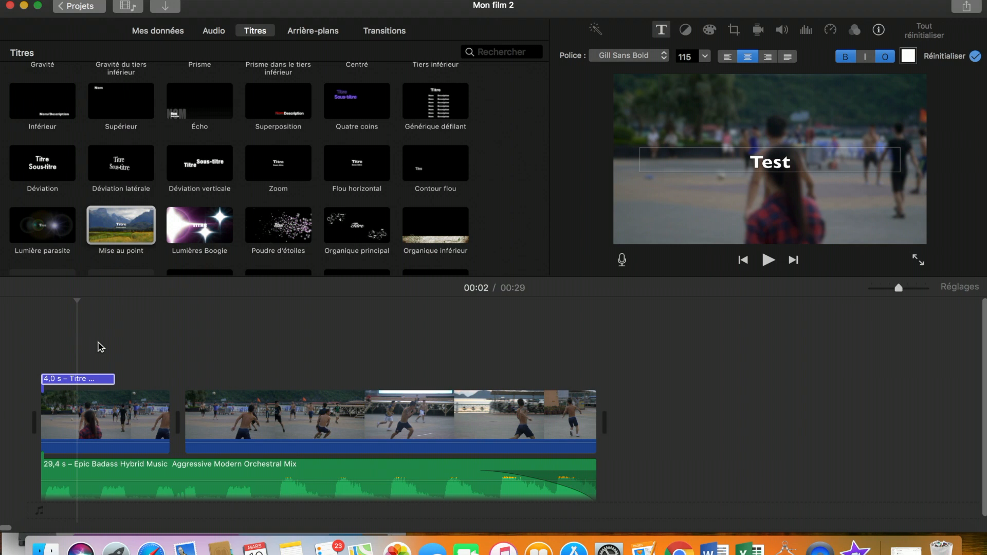
- Play back the opening of the film to check the Test title over the first clip
key(space)
key(space)
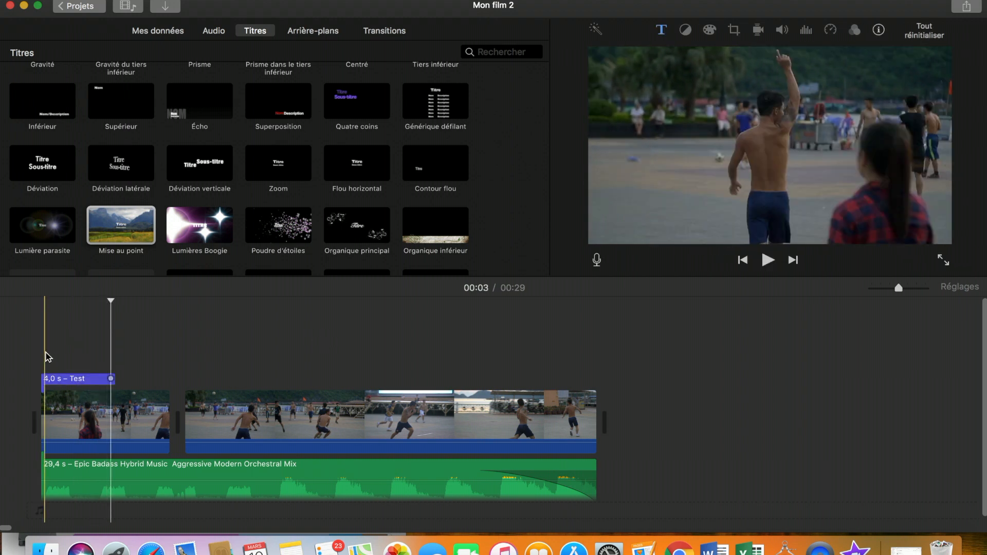
key(space)
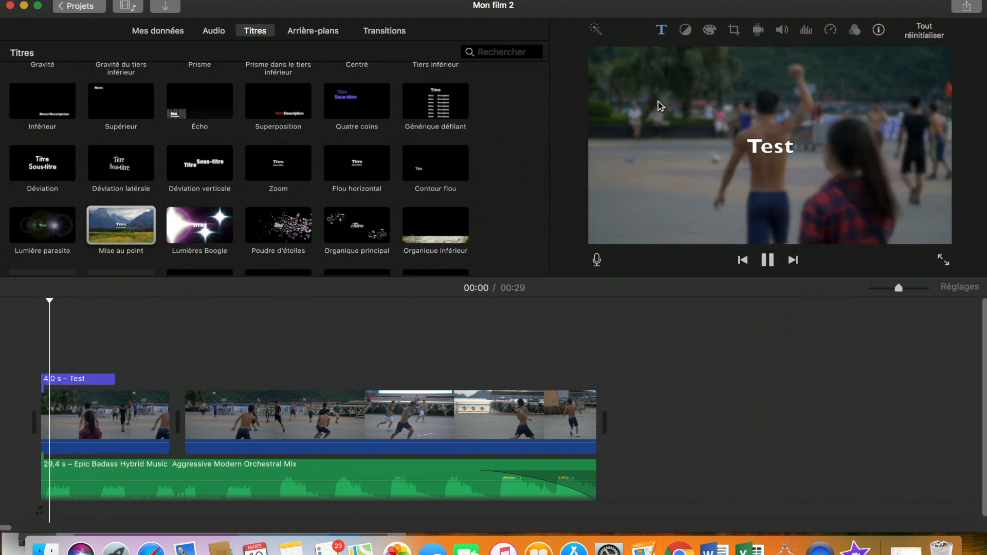
key(space)
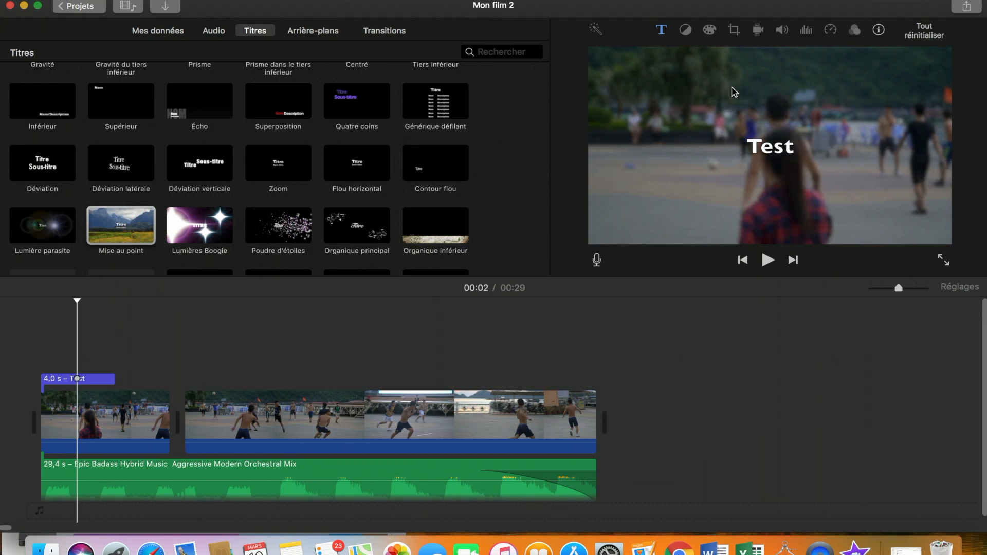
key(space)
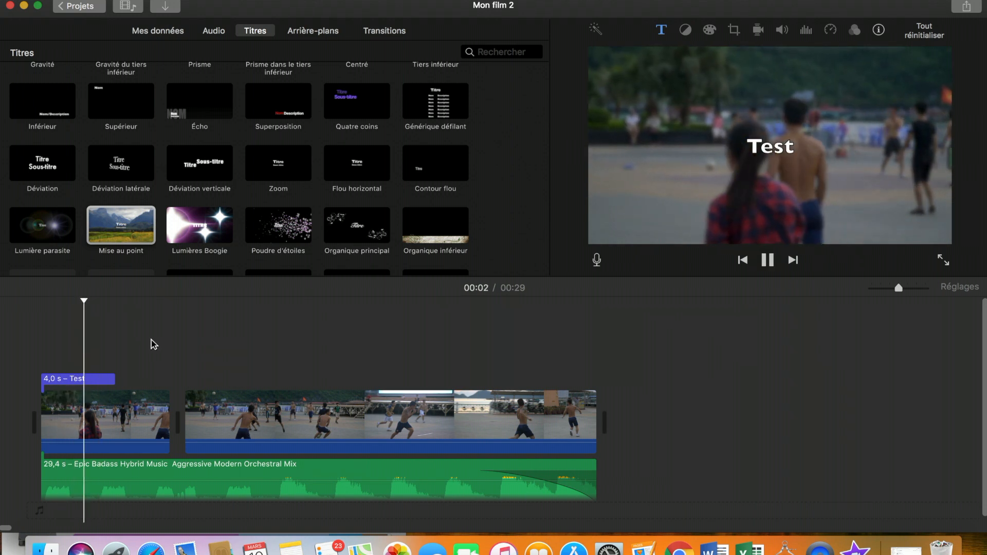
key(space)
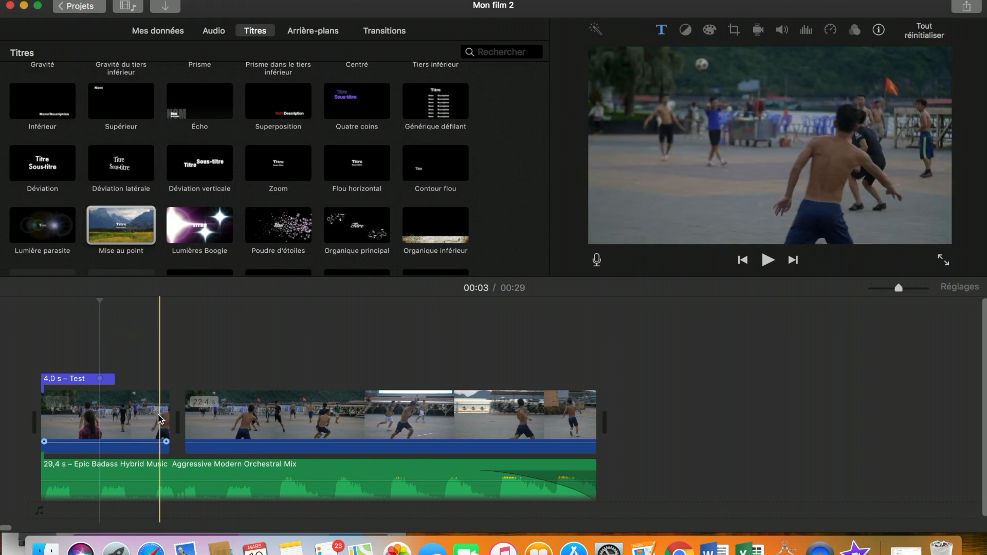
- Add a Fondu au blanc transition between the two video clips and play it back to check
click(394, 31)
drag(284, 131, 164, 421)
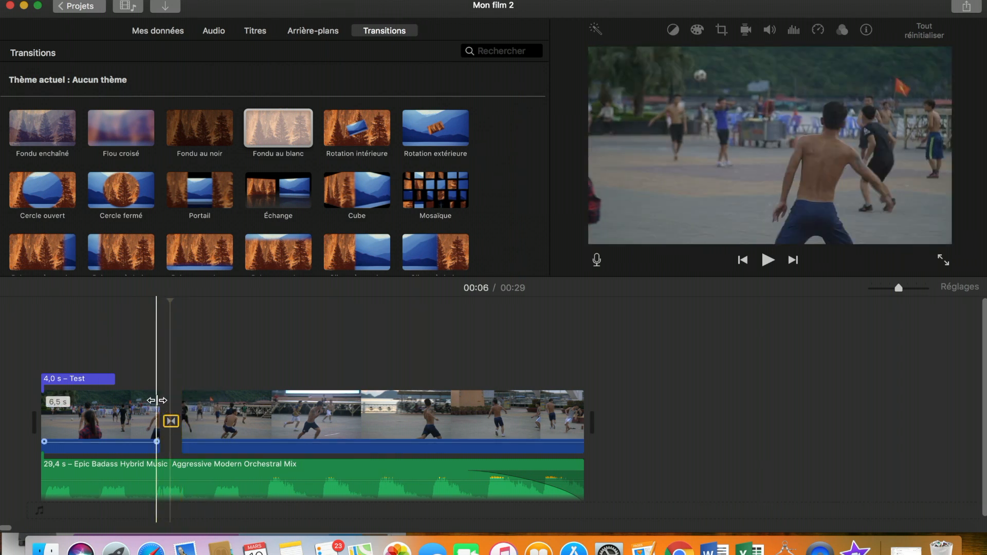
click(158, 400)
key(space)
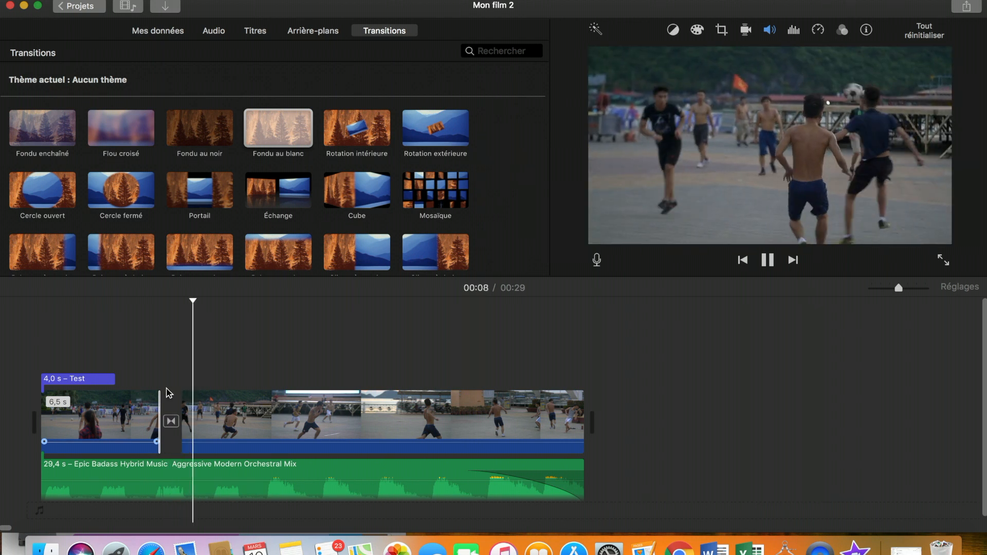
key(space)
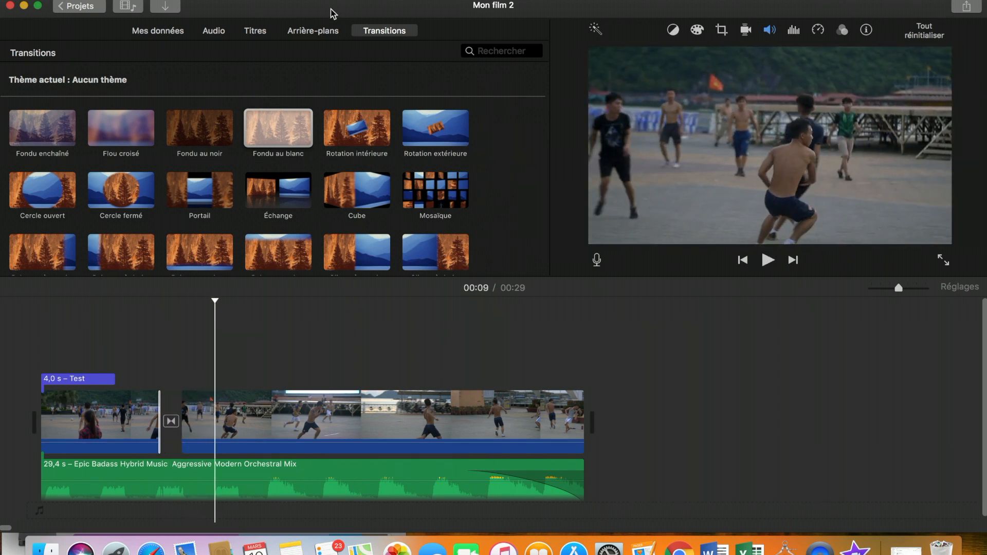
- Browse the maps and backgrounds and try to place the Globe style ancien map at the start of the film
click(313, 30)
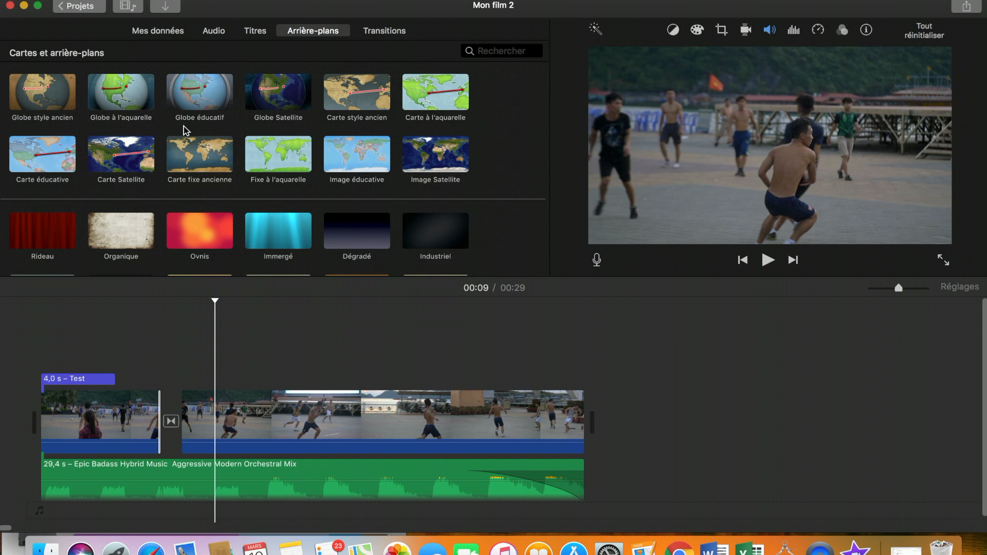
scroll(183, 126, down, 5)
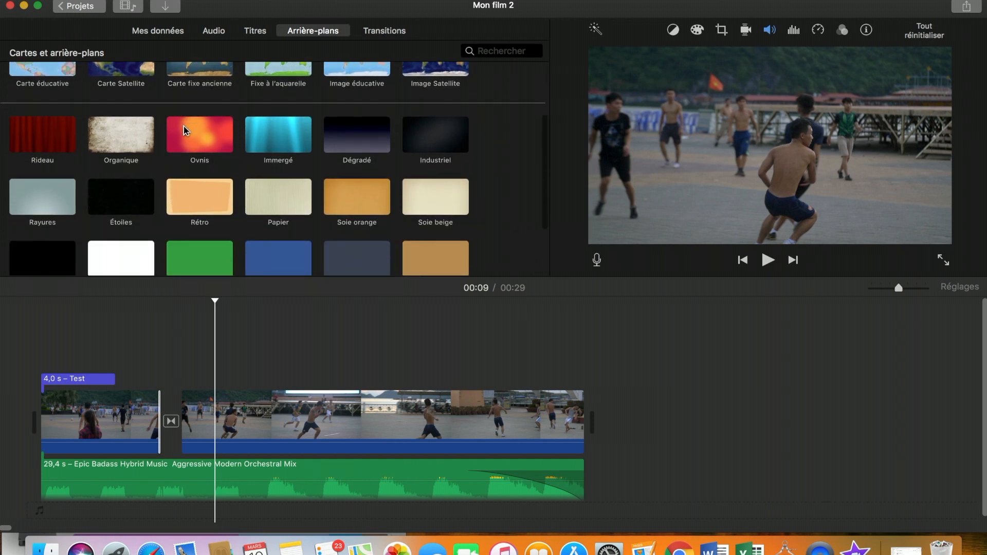
scroll(184, 130, down, 4)
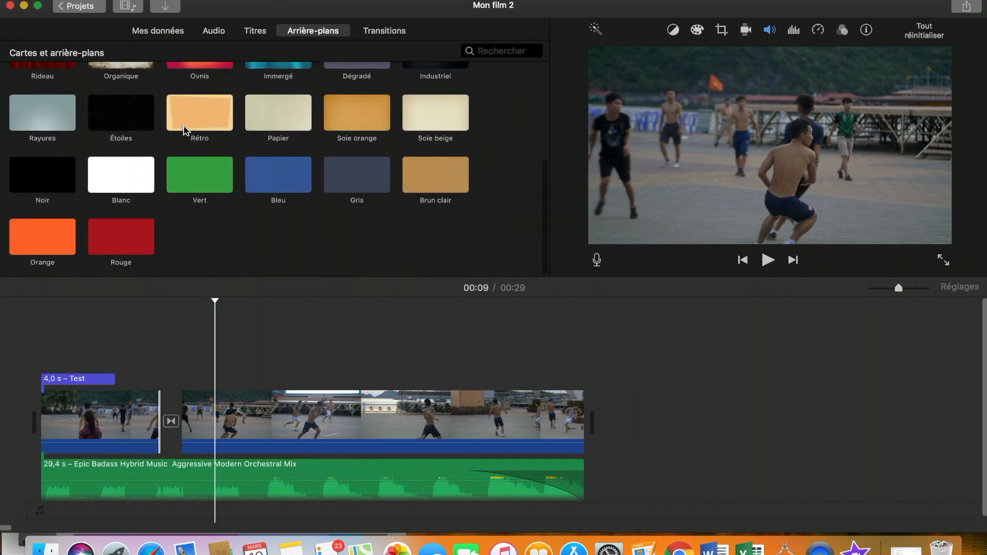
scroll(184, 129, up, 9)
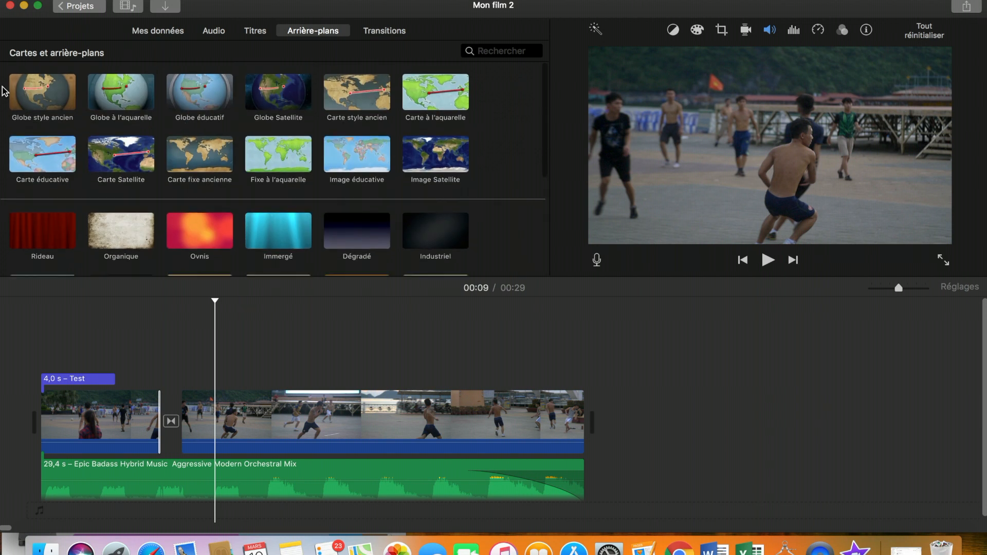
click(46, 90)
drag(46, 90, 41, 332)
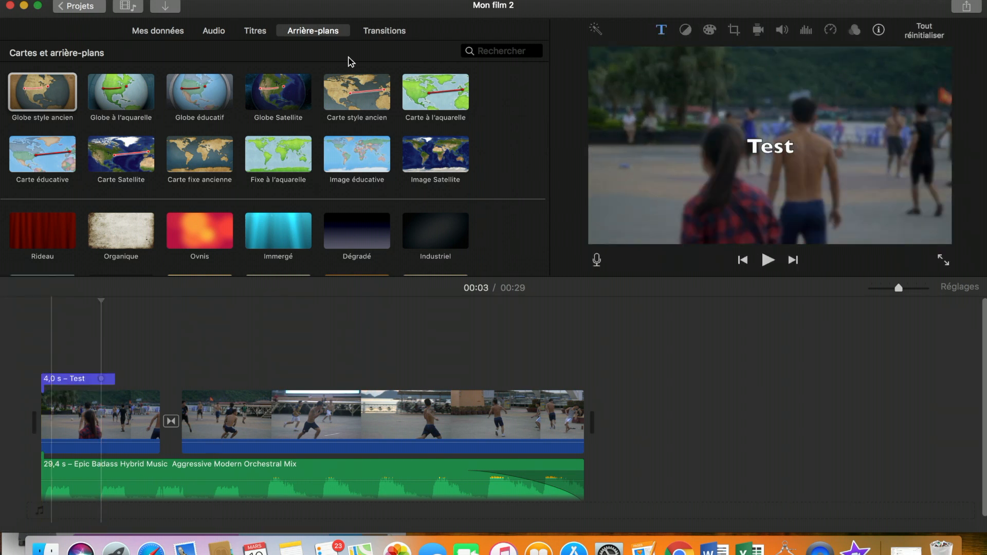
scroll(319, 195, down, 3)
- Apply the Ken Burns crop style to the second video clip and shrink its end frame
click(303, 423)
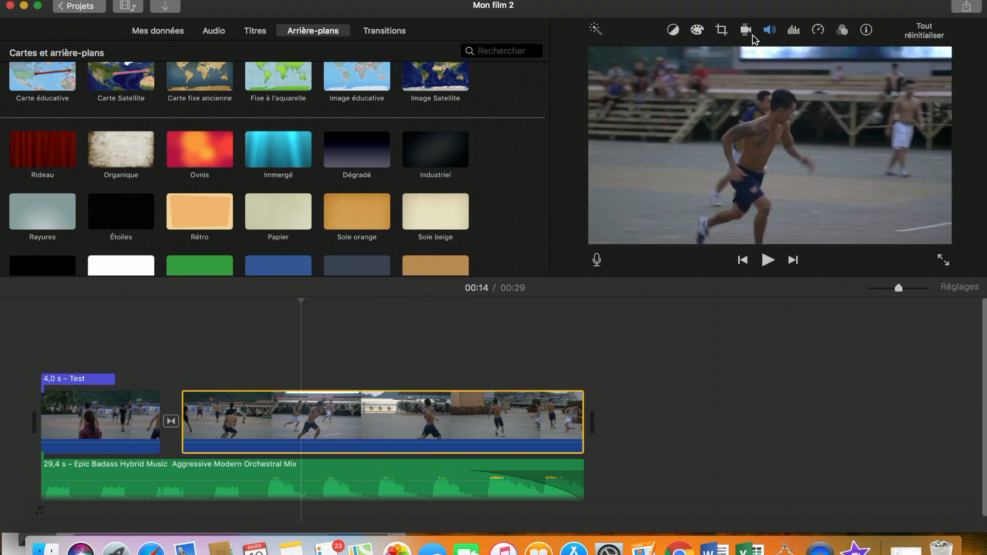
click(722, 31)
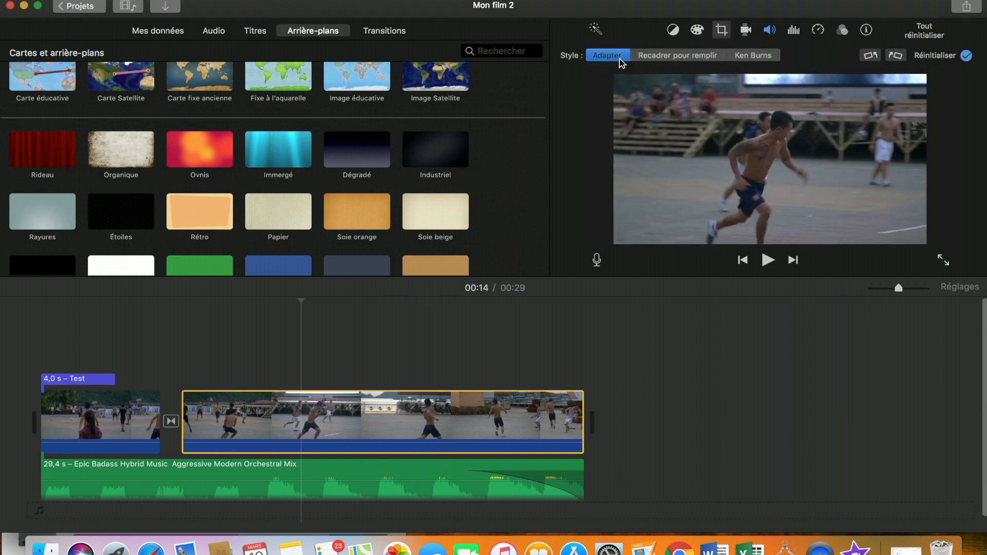
click(663, 57)
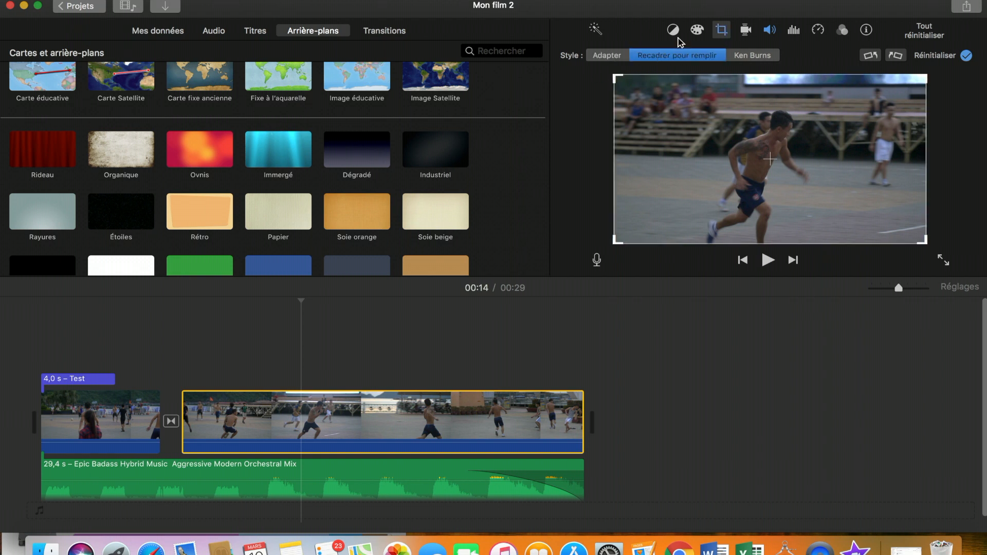
click(738, 55)
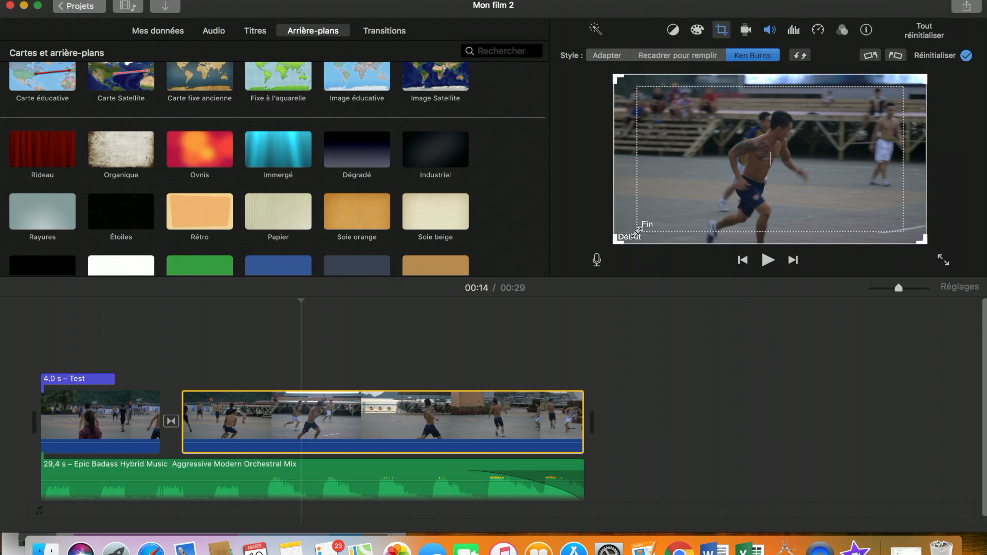
drag(639, 229, 662, 219)
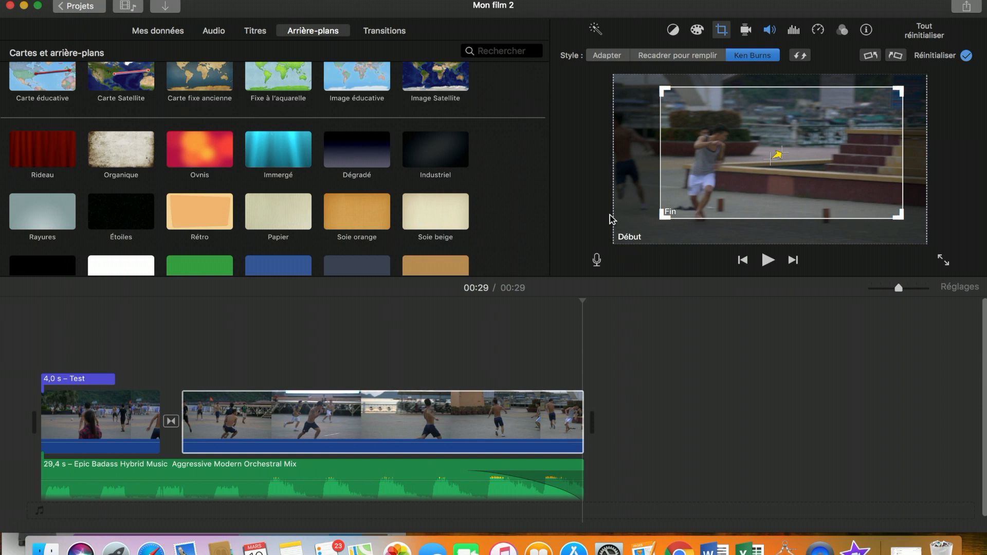
click(574, 143)
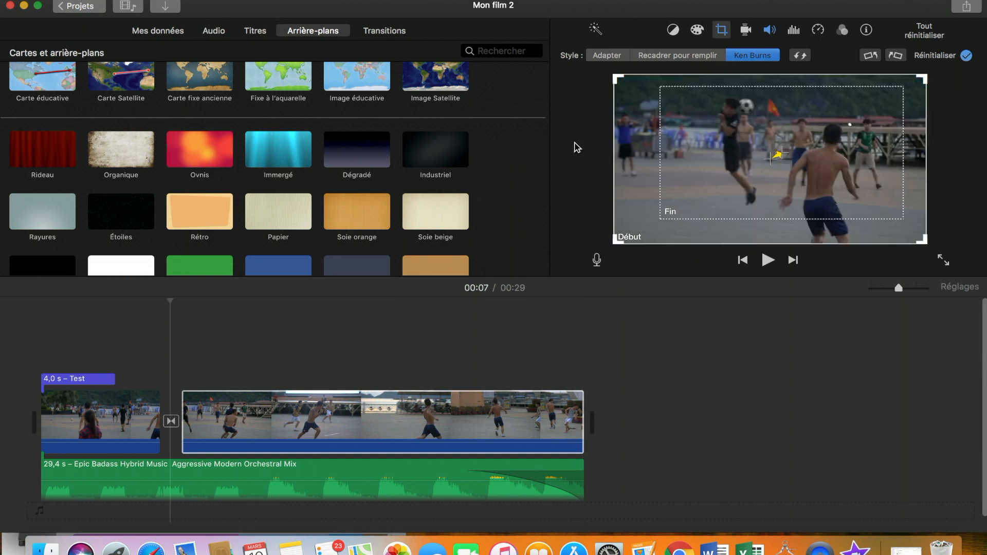
click(531, 355)
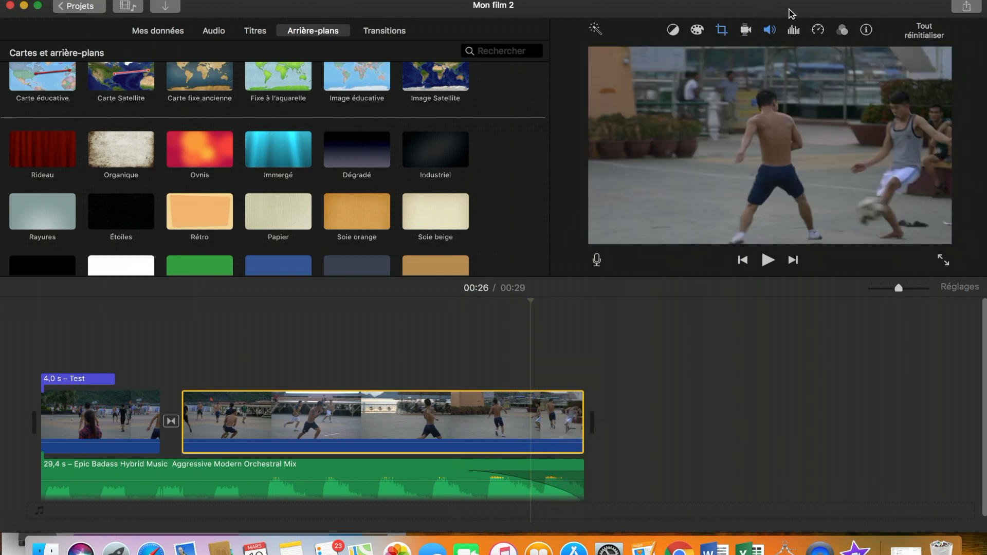
- Slightly adjust the second clip's tonal levels and saturation with colour correction, leaving the white balance tool unused
click(673, 31)
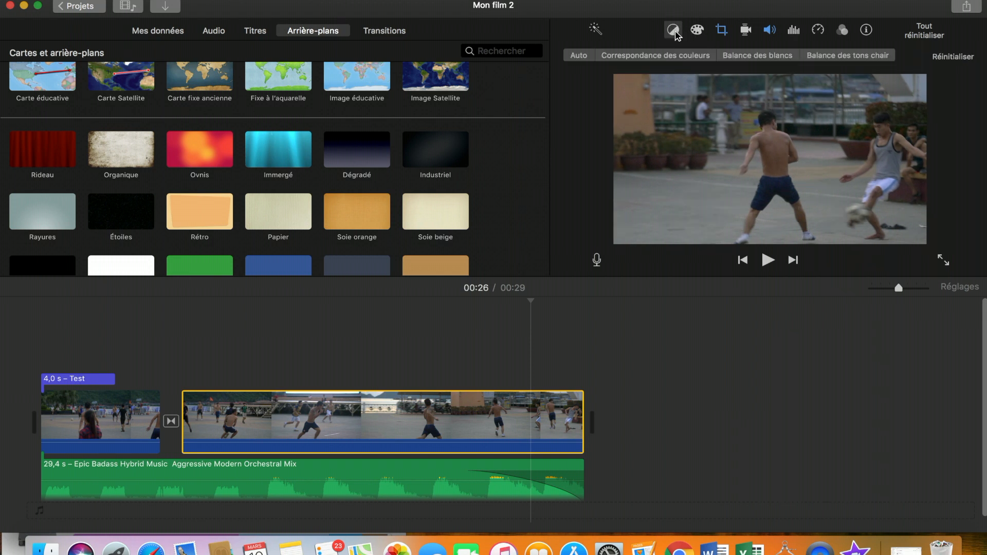
click(757, 54)
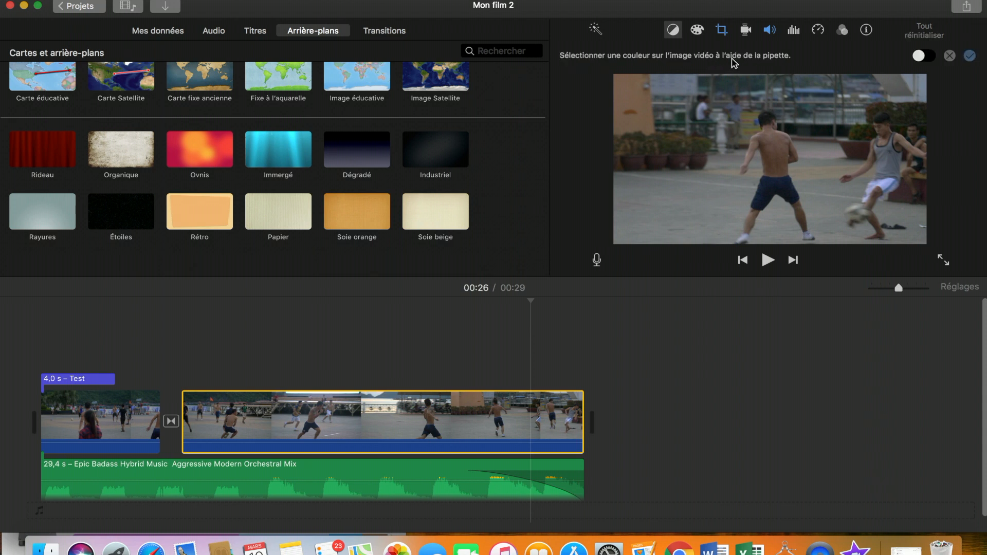
click(699, 32)
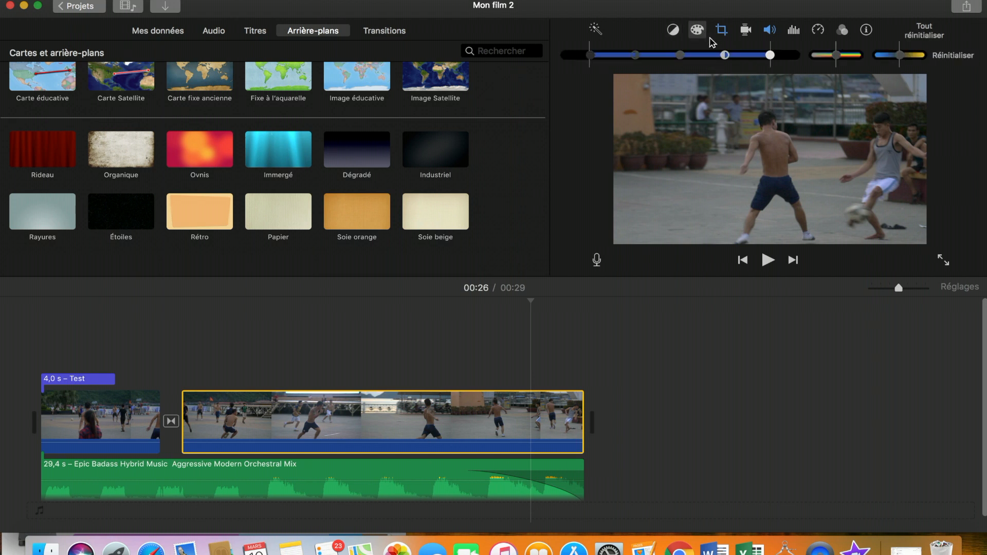
mouse_move(727, 55)
mouse_down()
mouse_move(746, 56)
mouse_move(725, 57)
mouse_up()
mouse_move(836, 56)
mouse_down()
mouse_move(871, 61)
mouse_move(838, 60)
mouse_up()
- Apply the Explosion clip filter to the second video clip without any audio effect and play it back
click(842, 30)
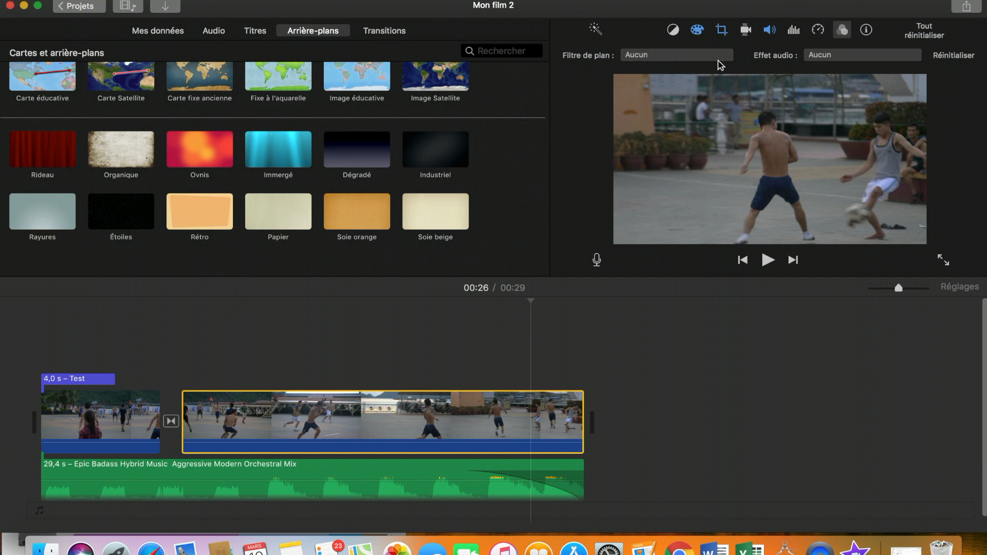
click(843, 55)
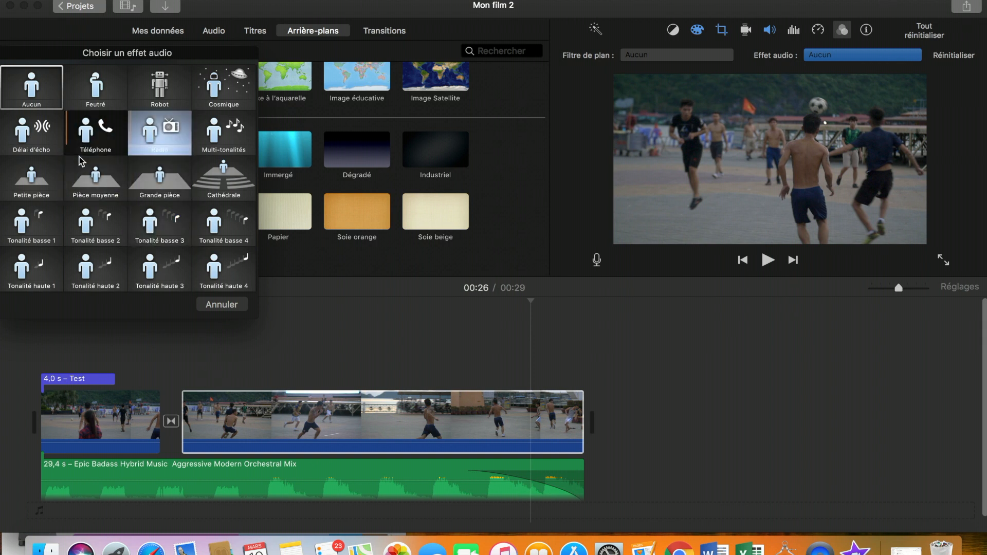
click(679, 61)
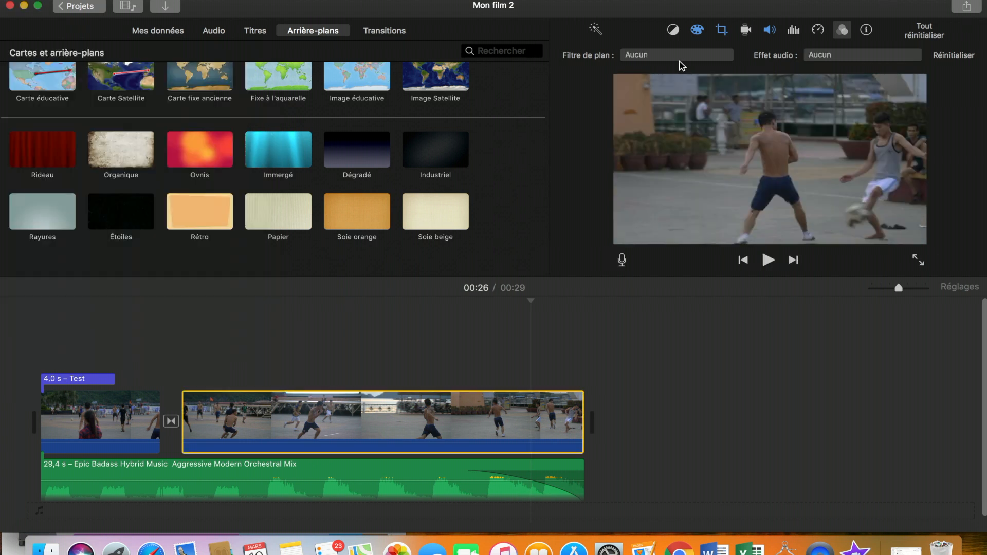
click(666, 61)
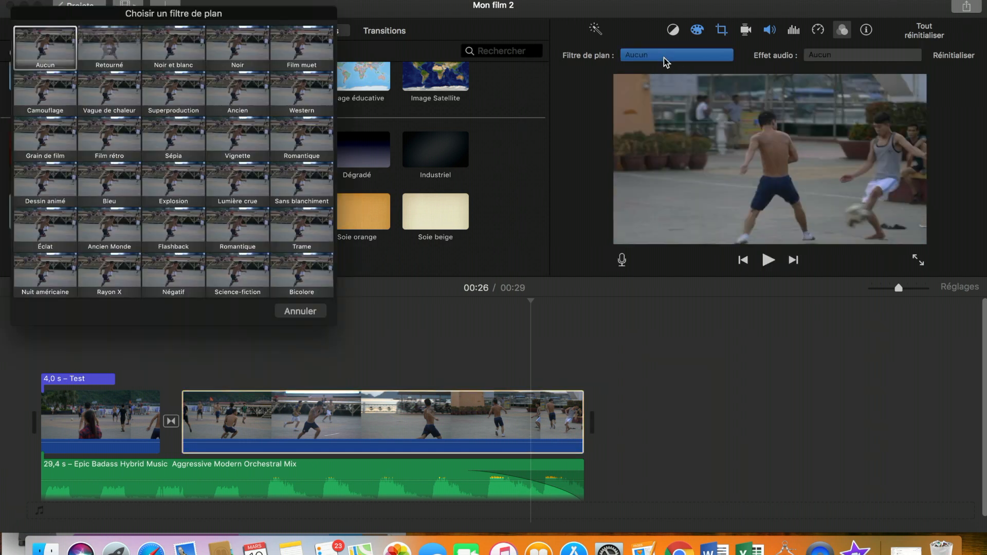
click(184, 182)
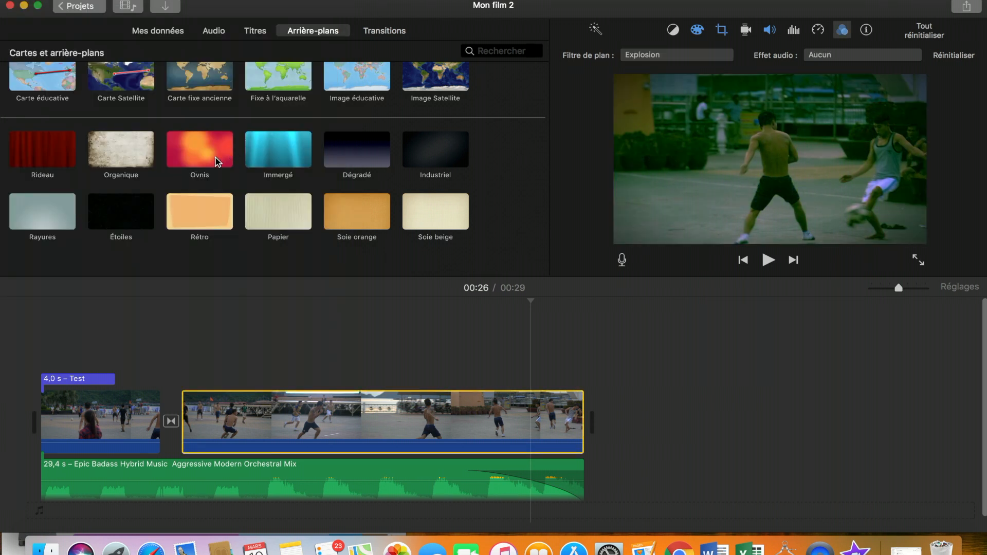
key(space)
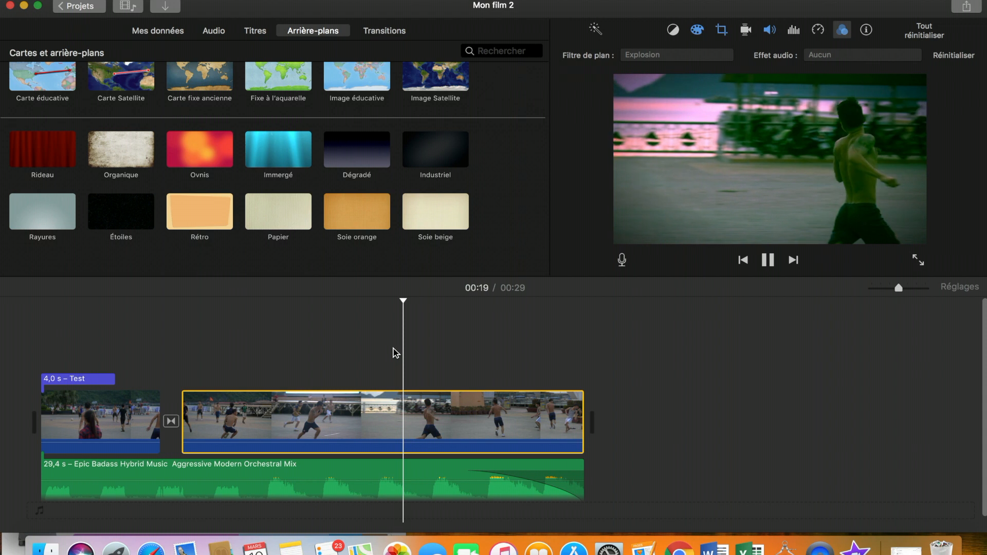
key(space)
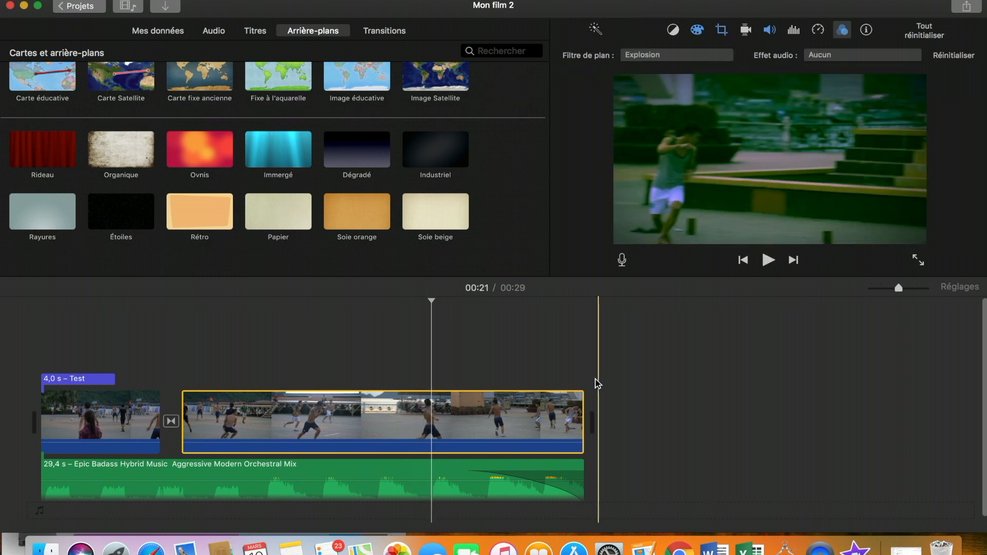
click(841, 29)
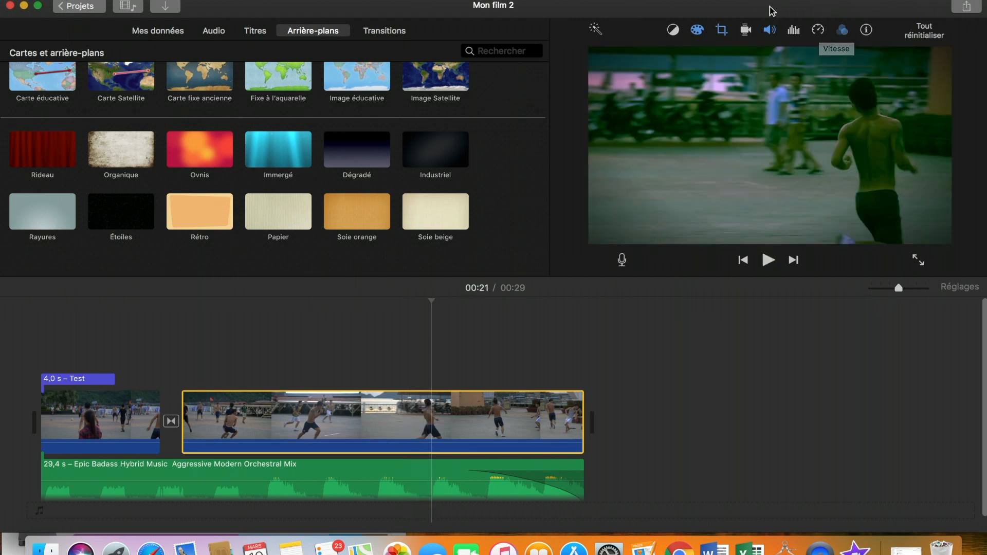
- Look through the second clip's speed options and its background noise reduction and equalizer settings
click(818, 31)
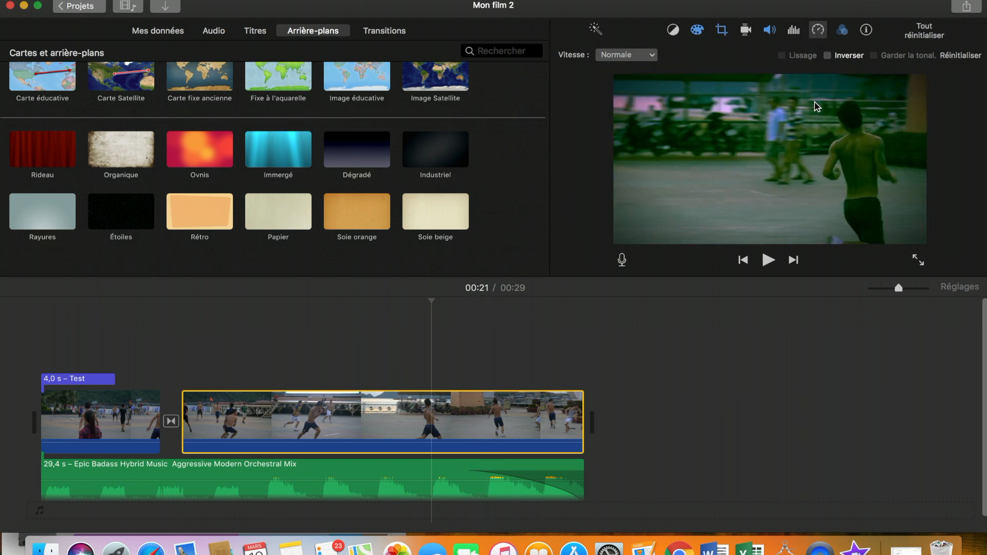
click(618, 55)
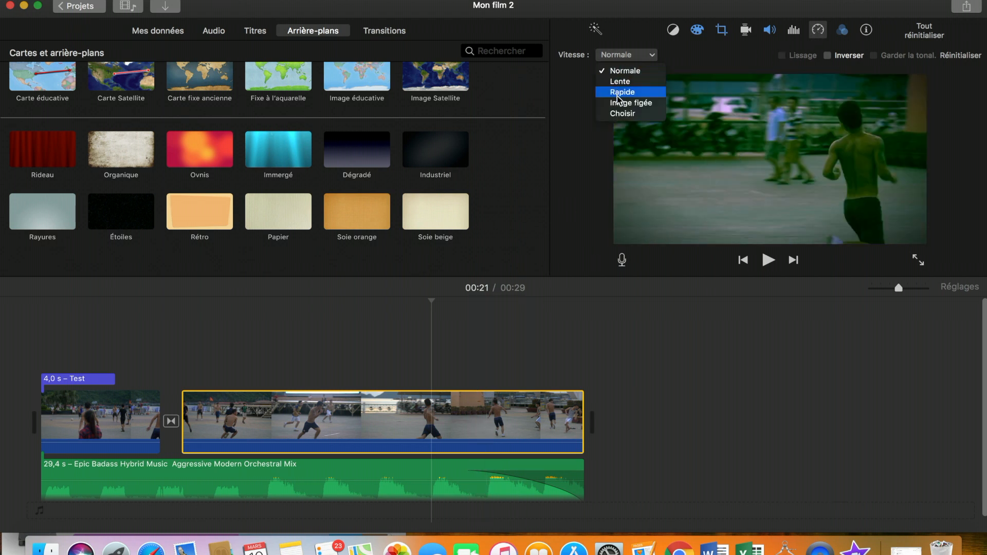
click(796, 32)
click(792, 33)
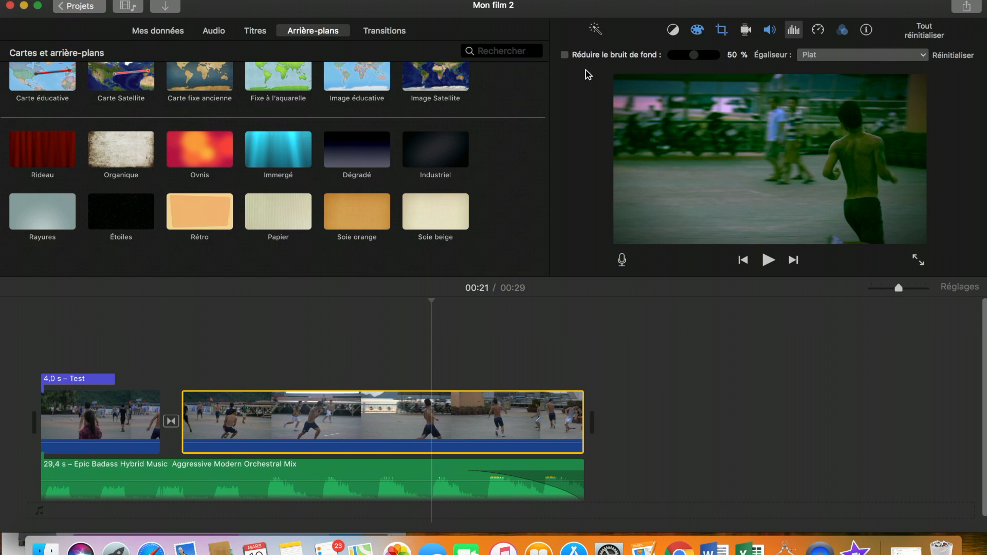
click(792, 31)
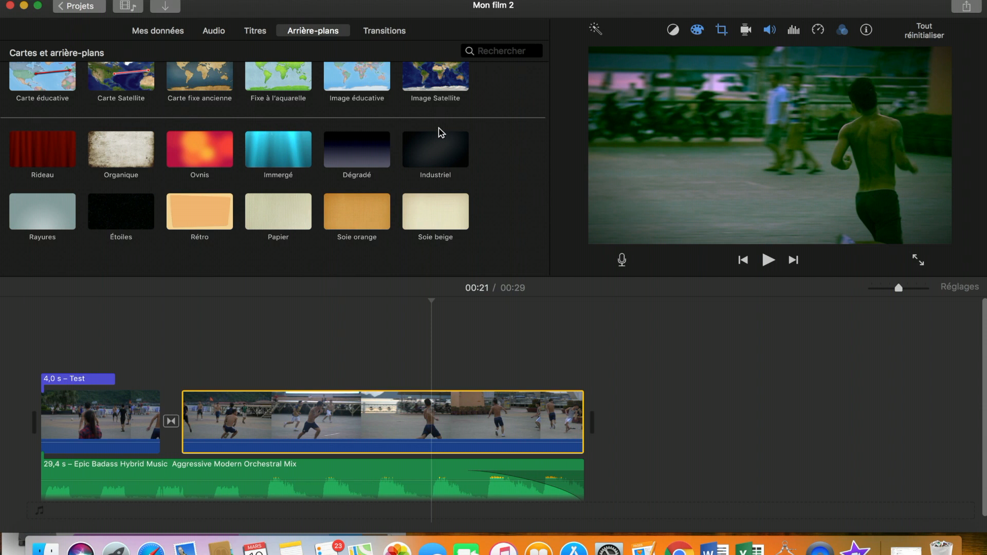
- Play back the film around the transition into the second clip, ending with the clip deselected
scroll(440, 133, up, 5)
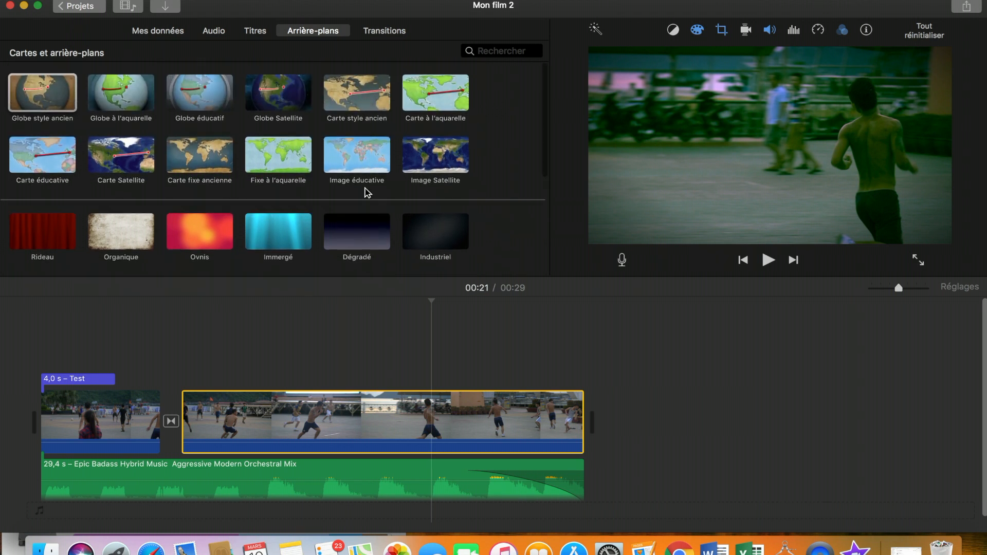
key(space)
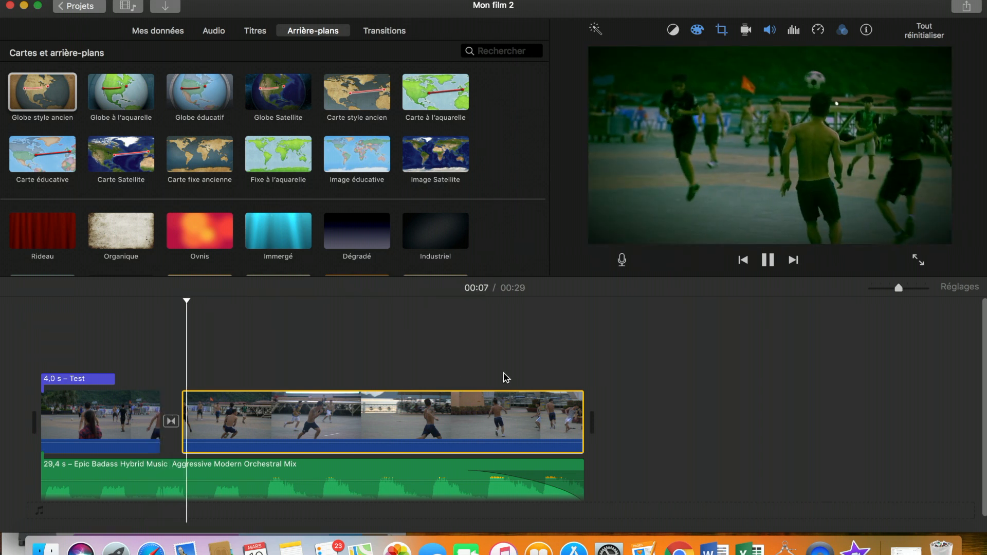
key(space)
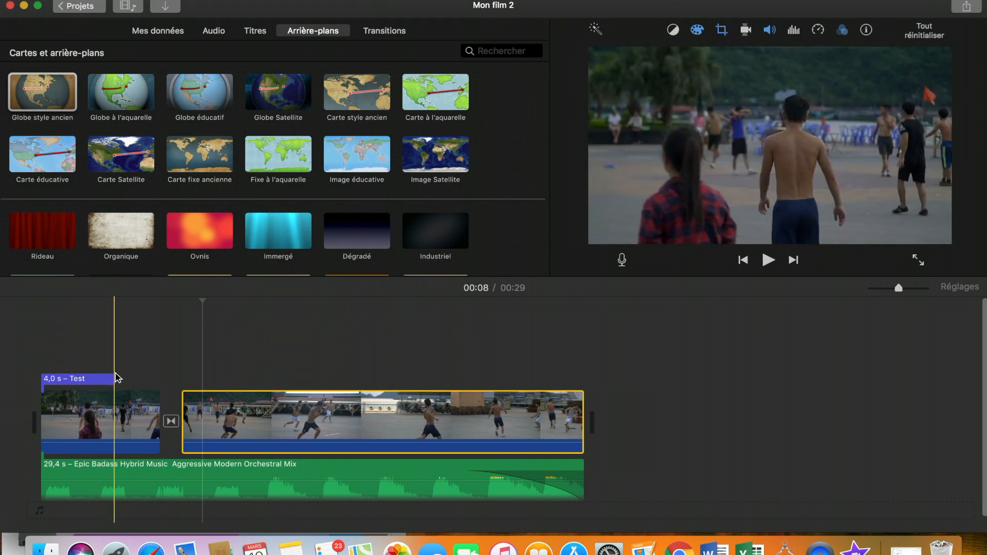
click(778, 347)
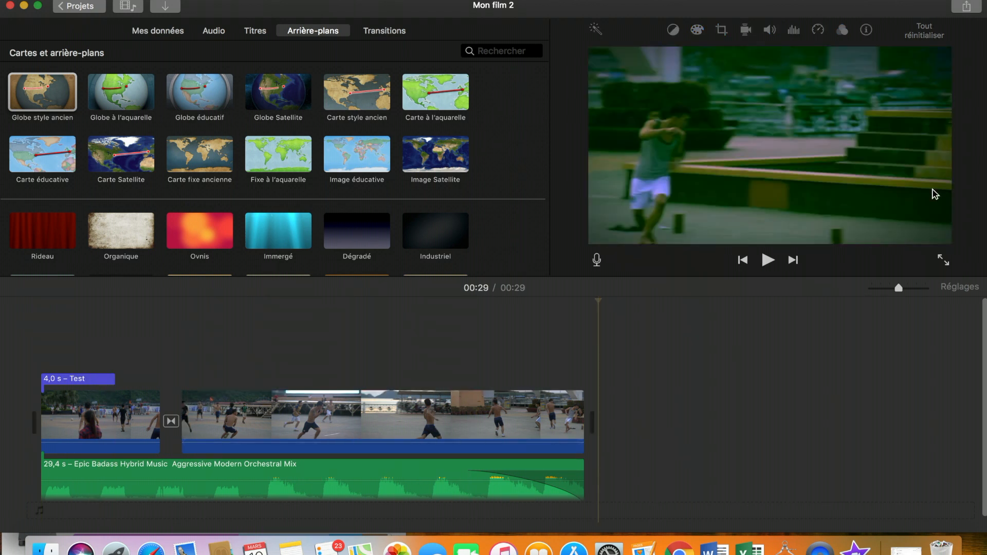
- Export the film as a file containing video and audio at 1080p, Élevée quality and Plus Rapide compression
click(966, 6)
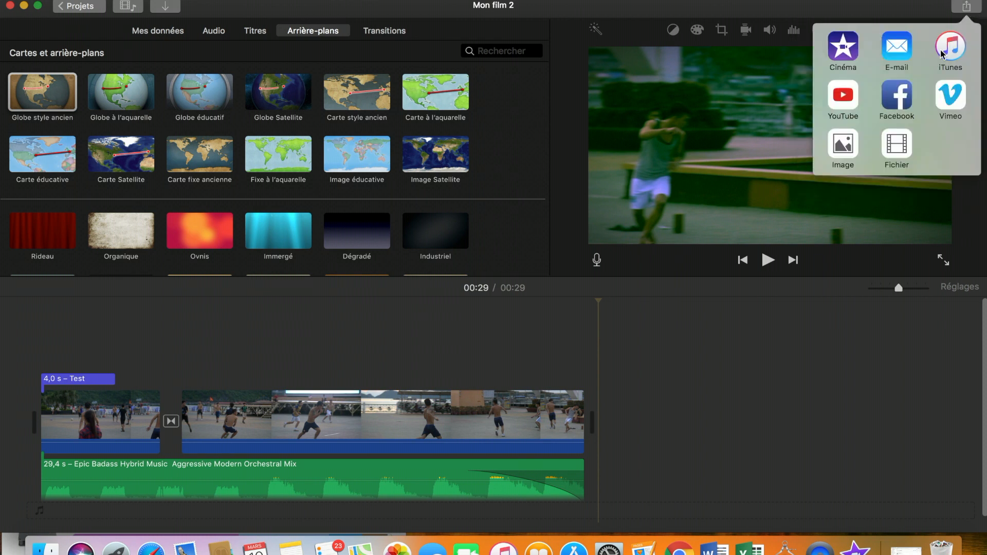
click(902, 152)
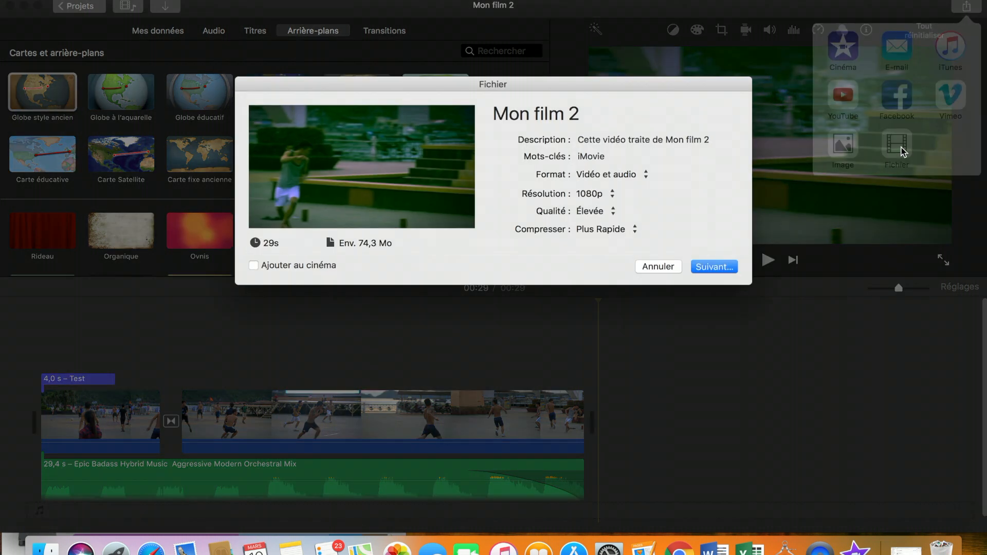
click(713, 267)
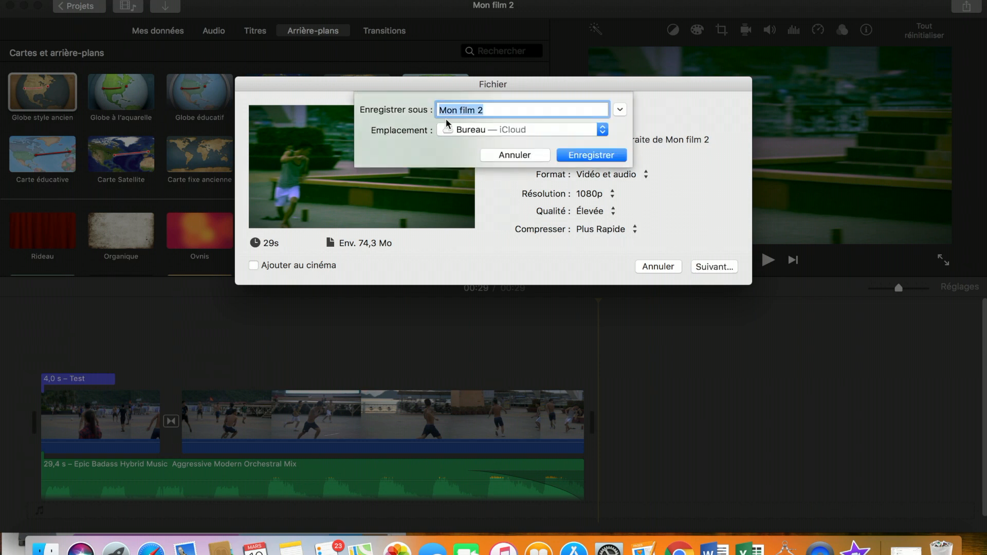